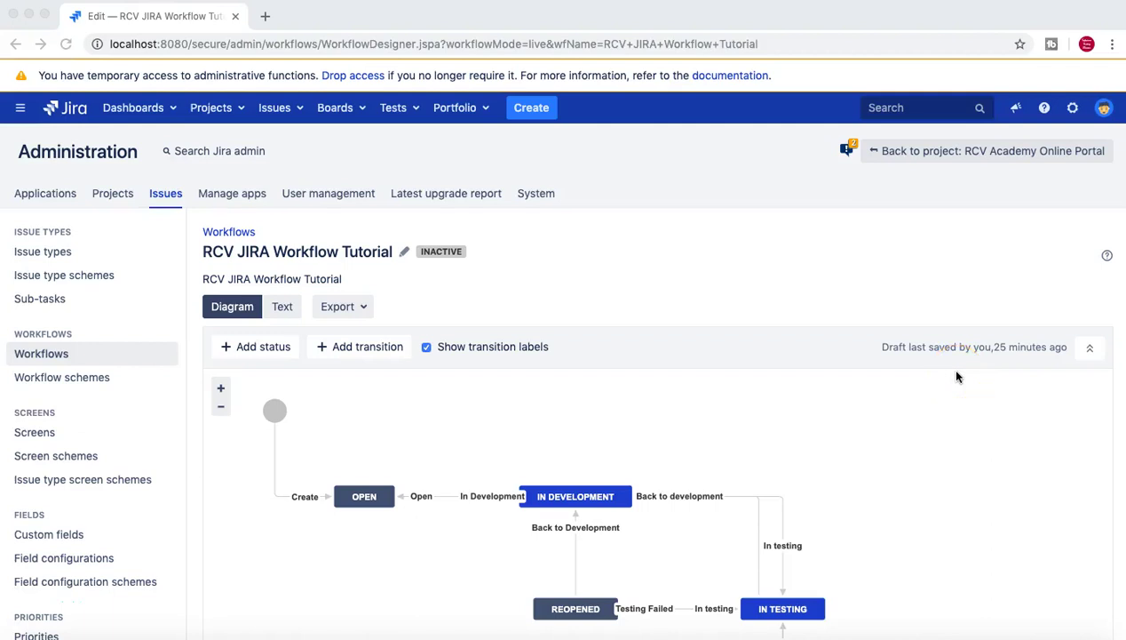
- Select the Open transition from In Development to Open in the workflow diagram to view its options
scroll(957, 377, "down", 3)
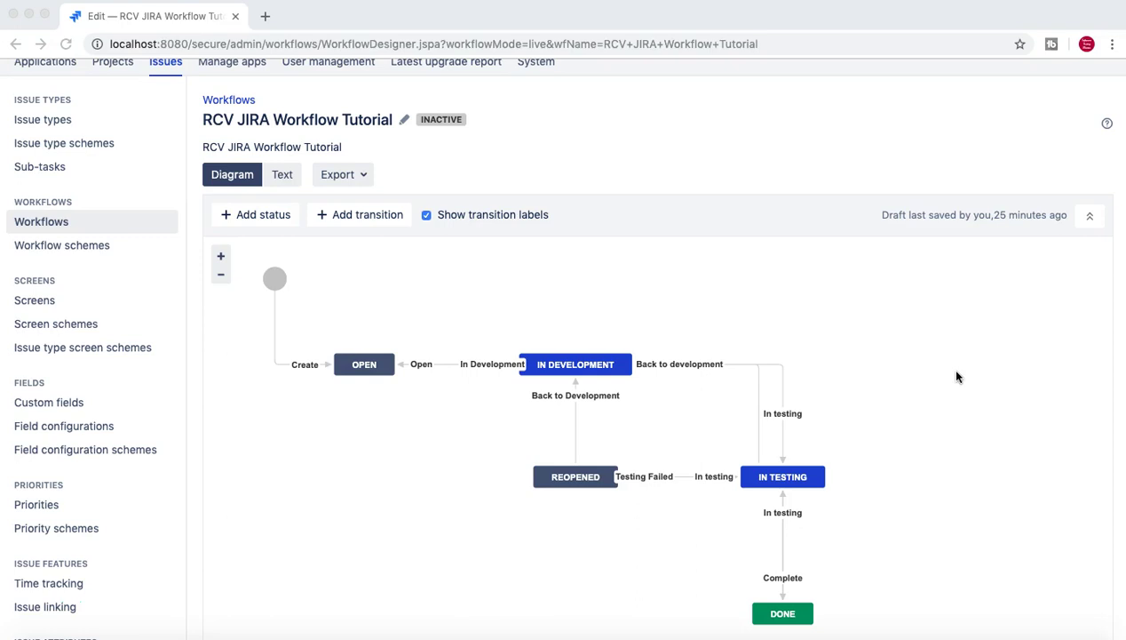
left_click(459, 366)
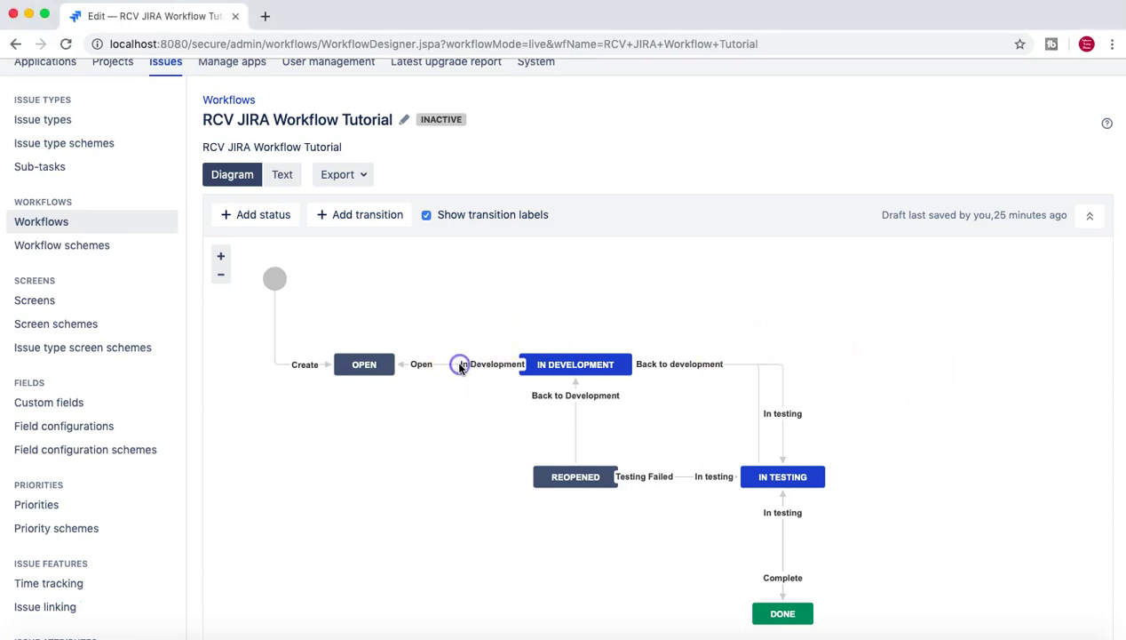
left_click(451, 365)
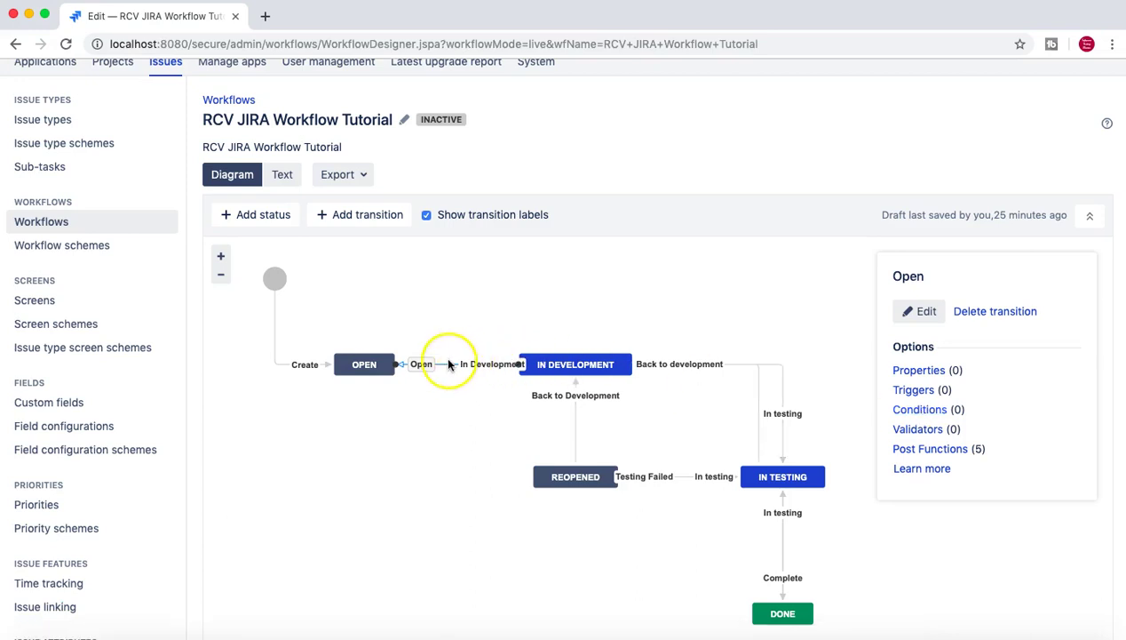
- Switch the workflow to its text view, confirming administrator access with the account password
left_click(286, 176)
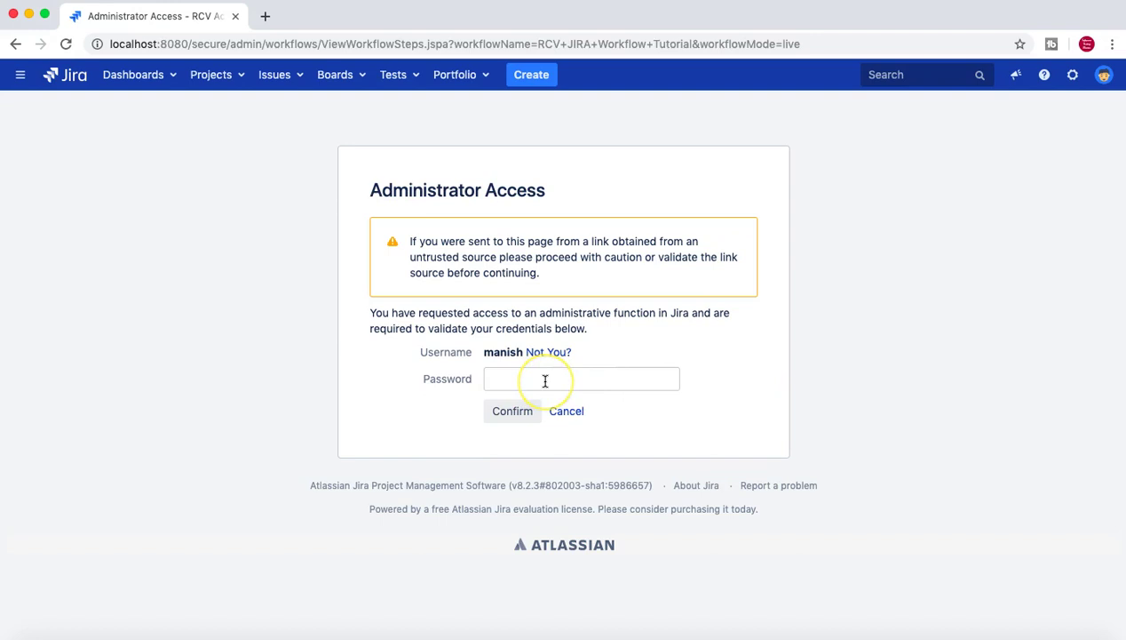
left_click(546, 380)
type("••••")
type("••••••")
key("Return")
left_click(397, 432)
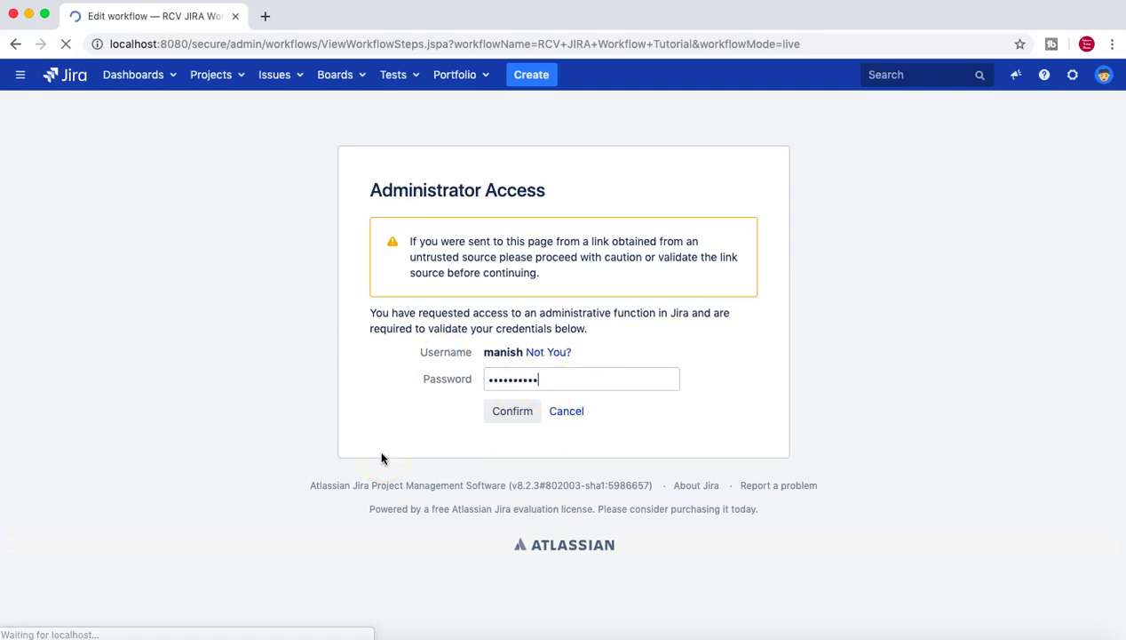
left_click(495, 263)
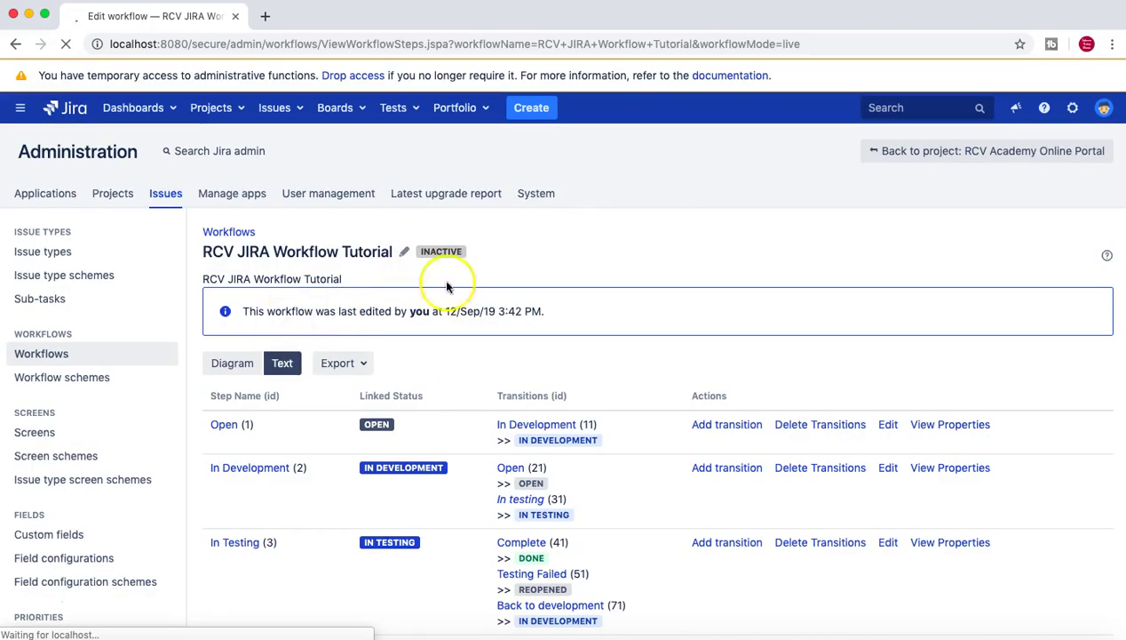
- Open the In testing transition listed under the In Development step and review its details
scroll(661, 279, "down", 5)
scroll(678, 287, "up", 3)
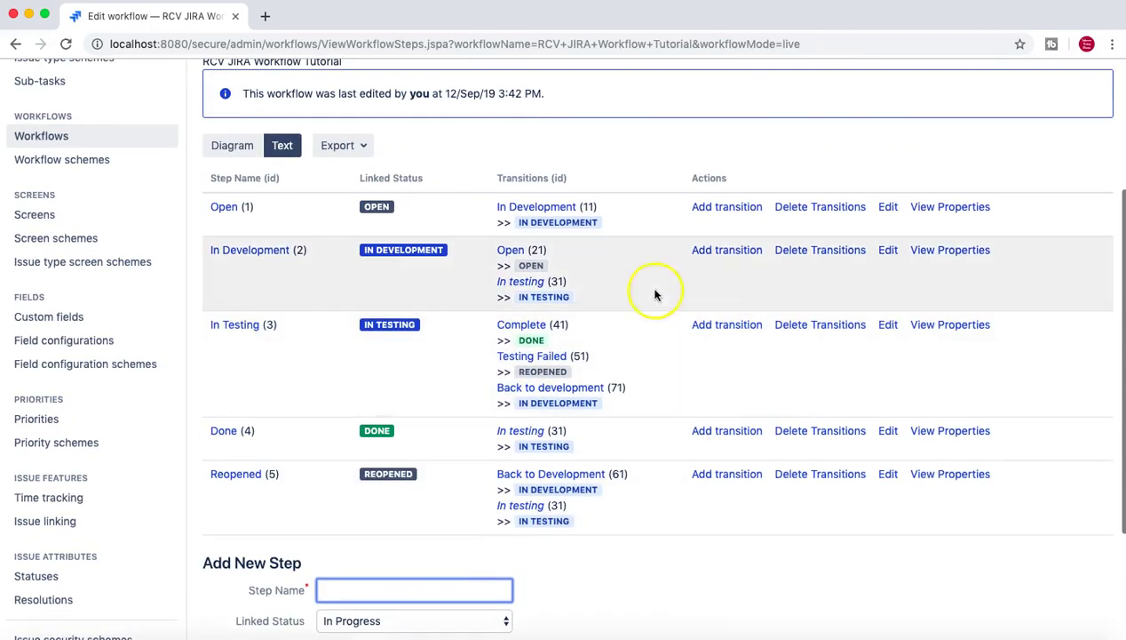
scroll(245, 289, "up", 1)
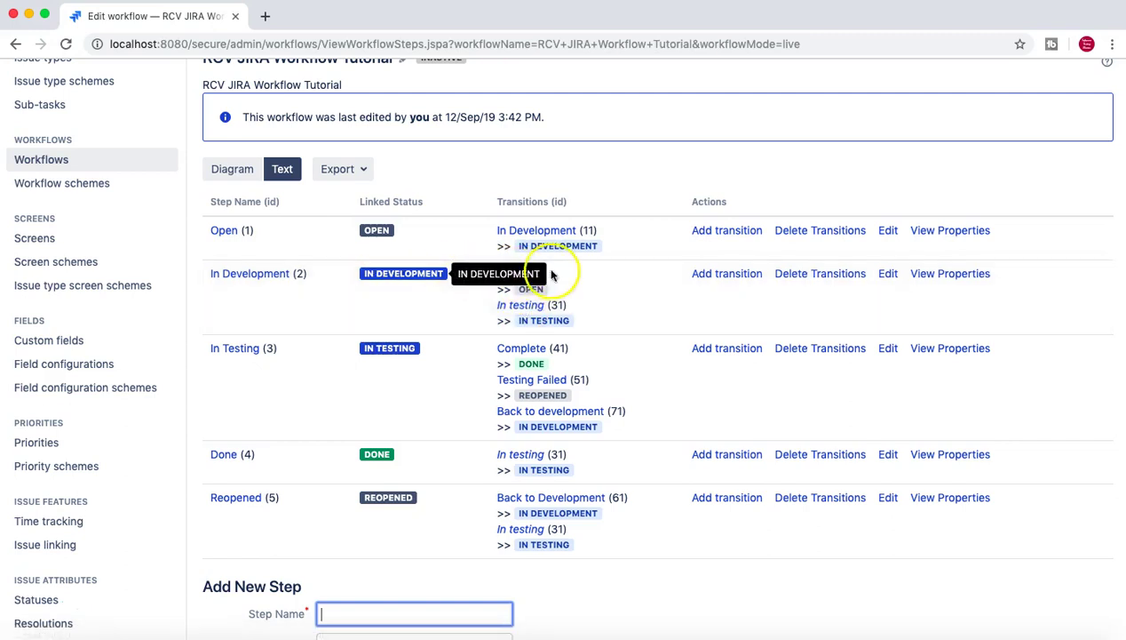
left_click(530, 307)
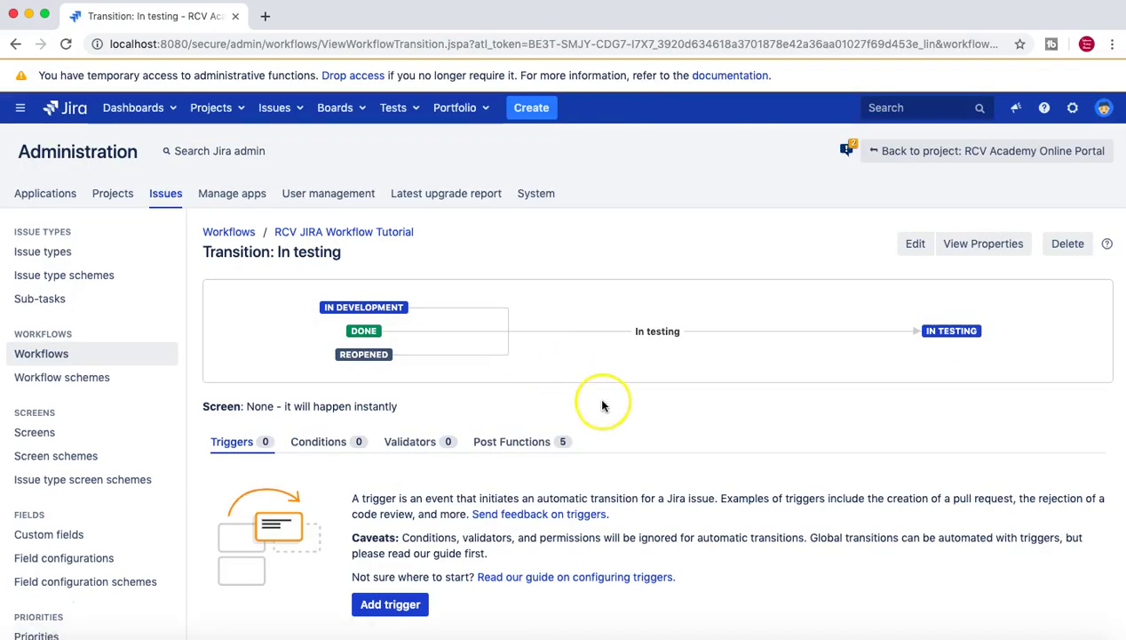
scroll(603, 400, "down", 1)
scroll(373, 298, "down", 1)
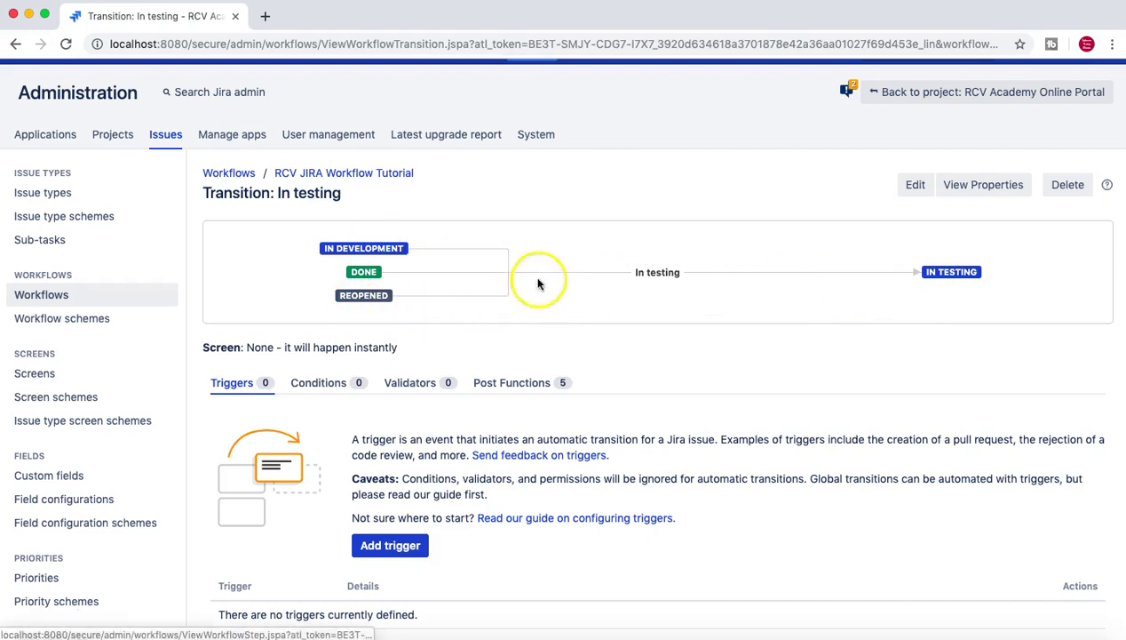
scroll(762, 377, "down", 2)
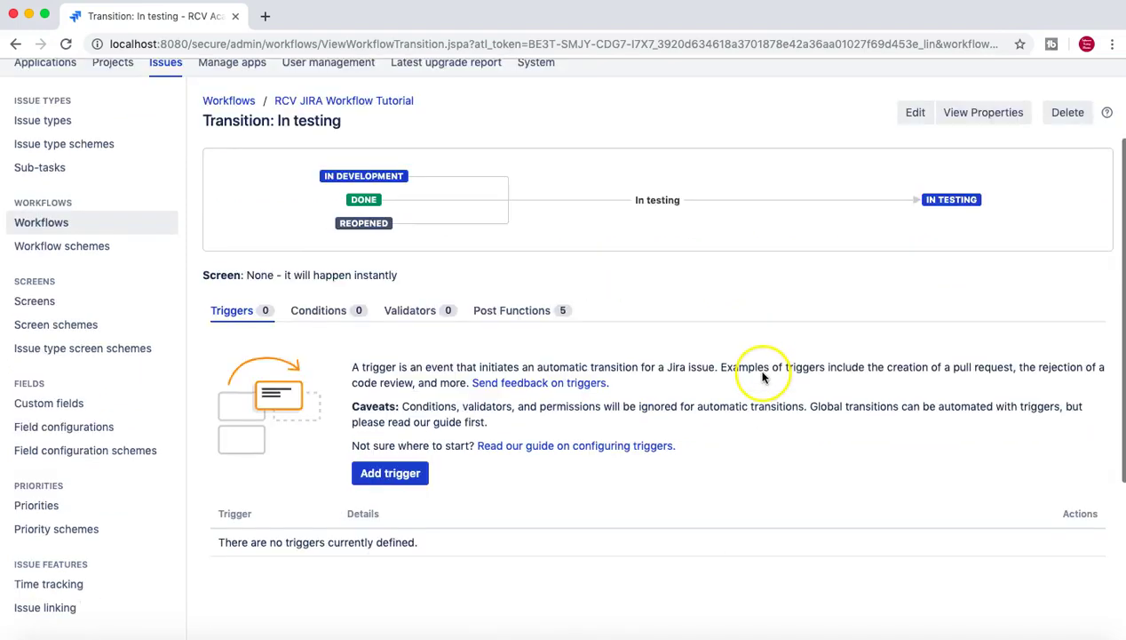
- Show the In testing transition's conditions and examine the condition types that can be added
left_click(330, 315)
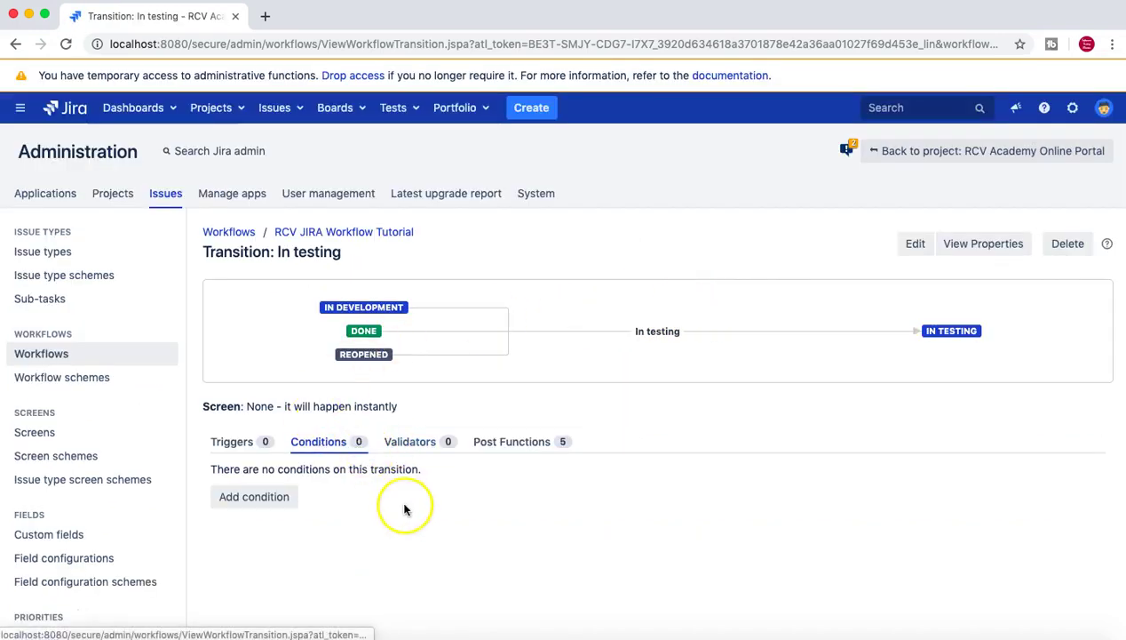
scroll(411, 509, "down", 1)
left_click(245, 460)
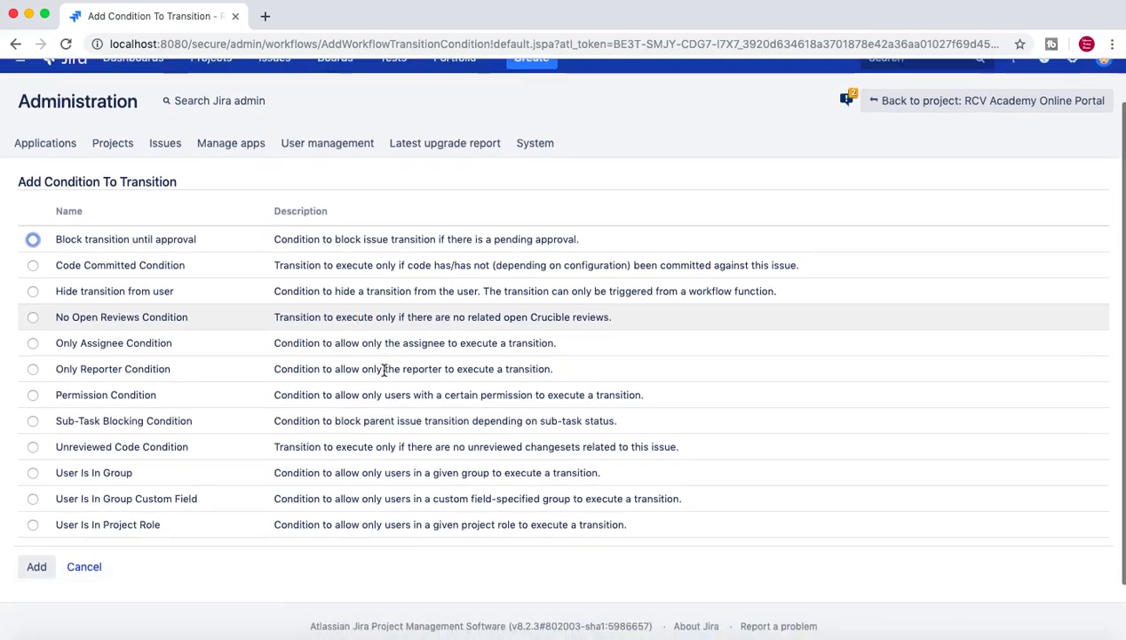
scroll(384, 369, "down", 1)
scroll(383, 369, "up", 1)
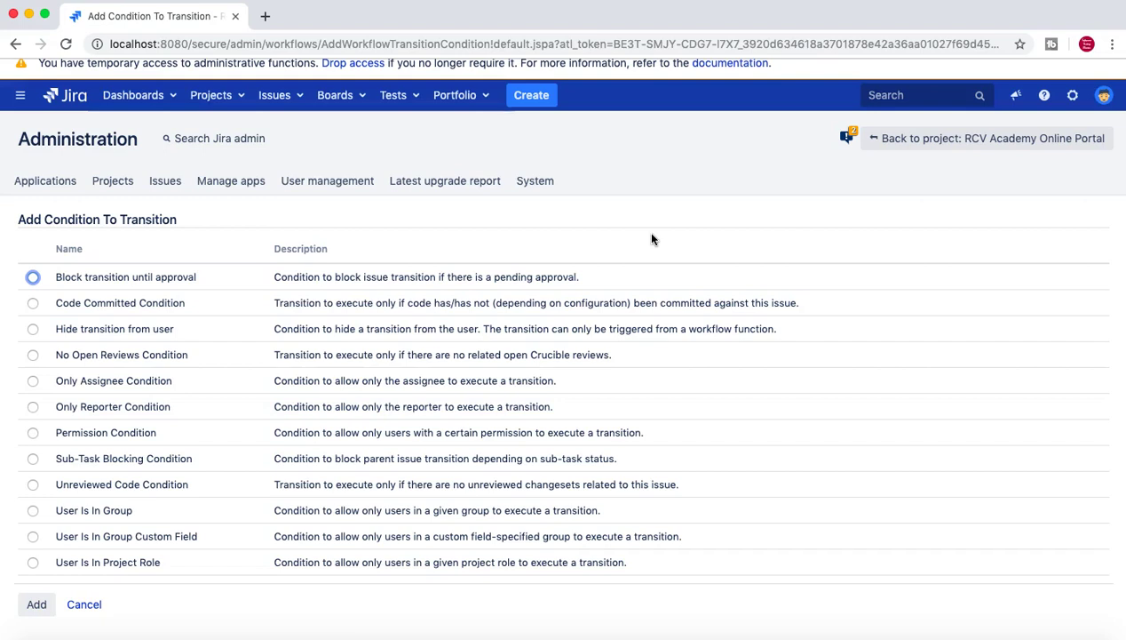
left_click(33, 279)
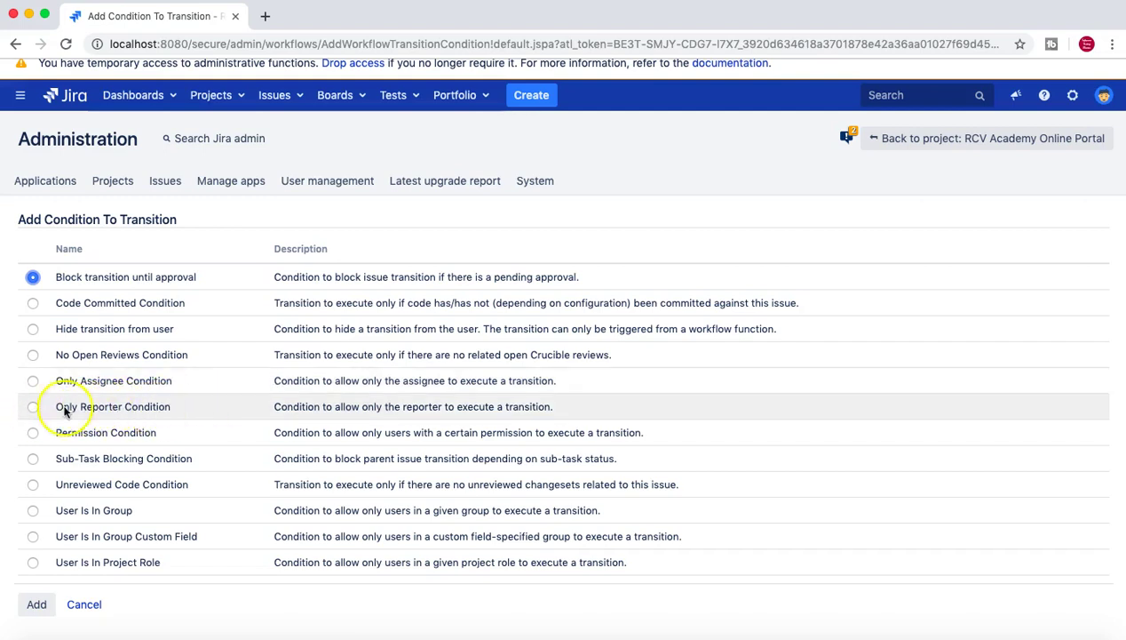
left_click(33, 406)
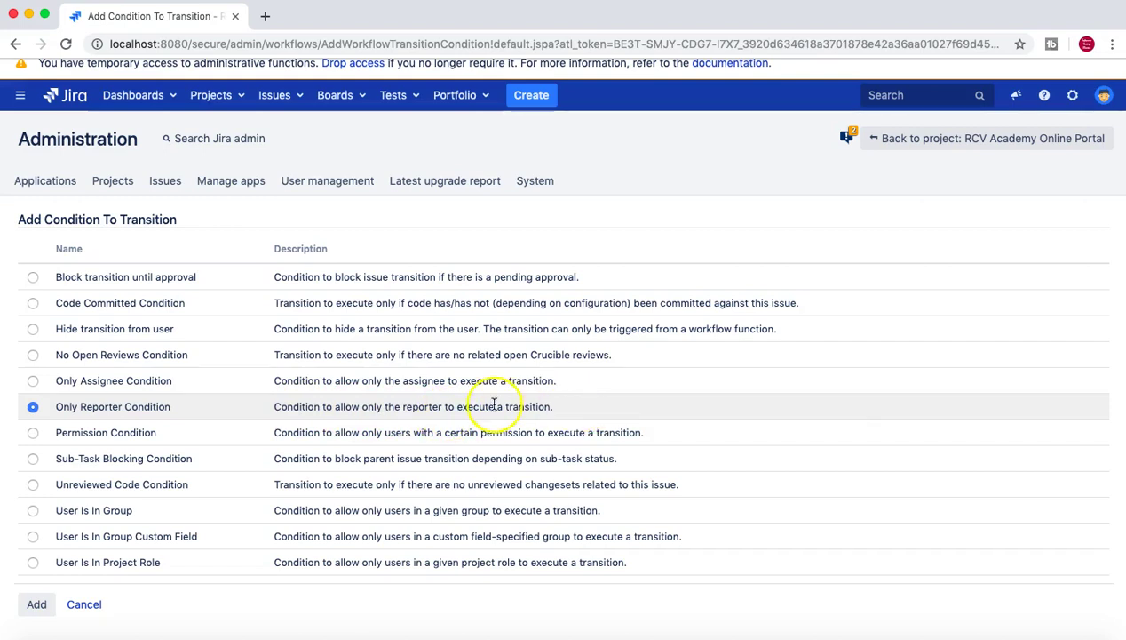
scroll(206, 384, "down", 2)
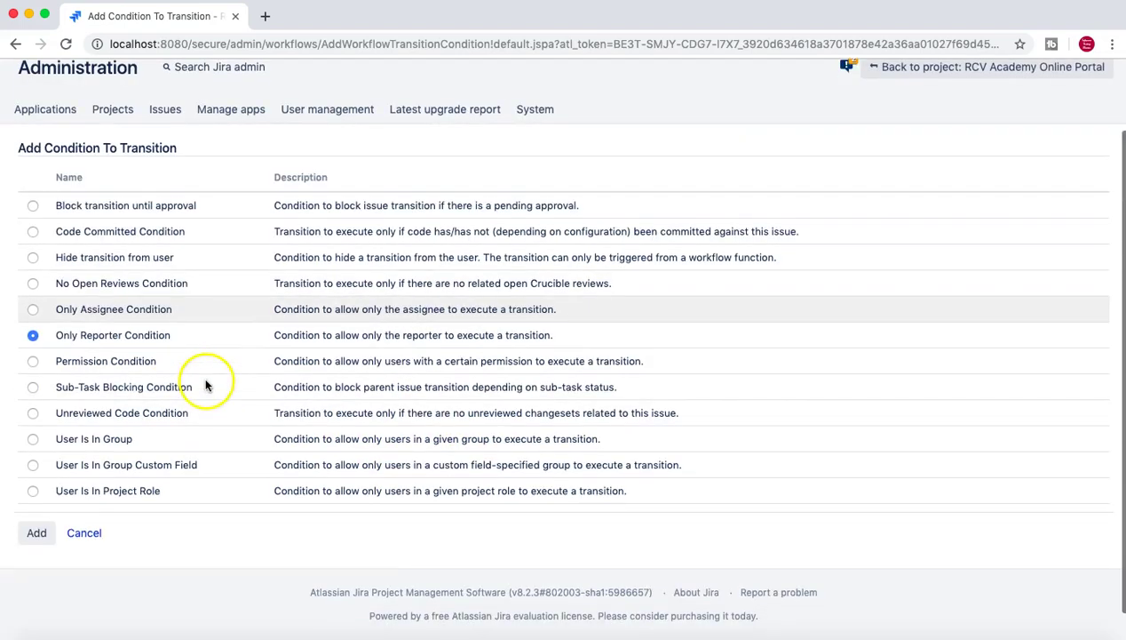
left_click(33, 361)
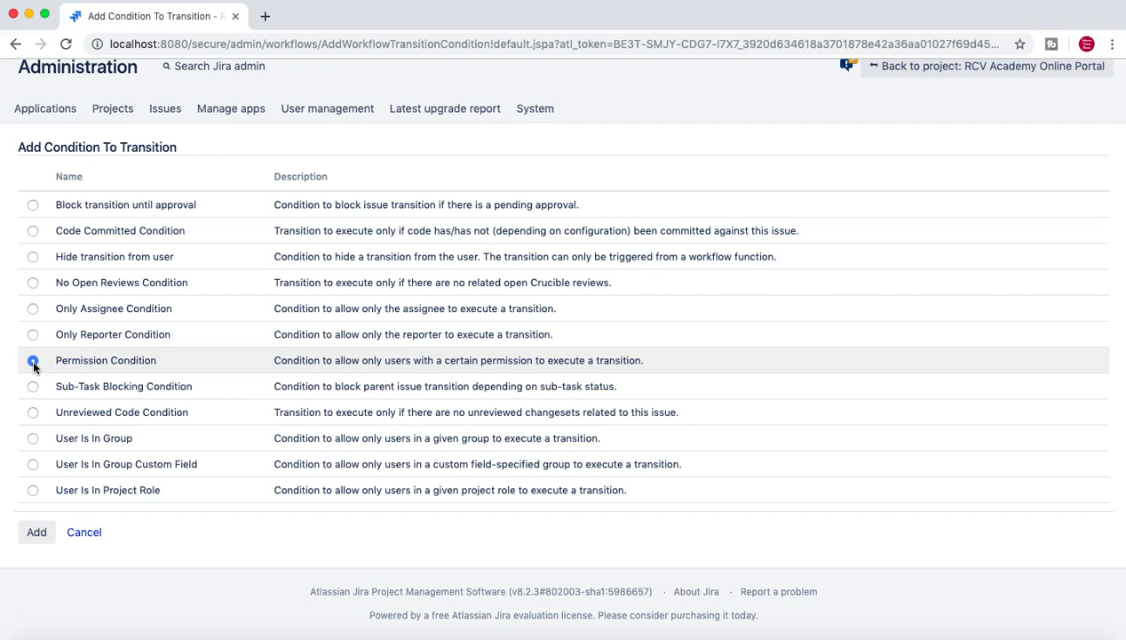
left_click(33, 439)
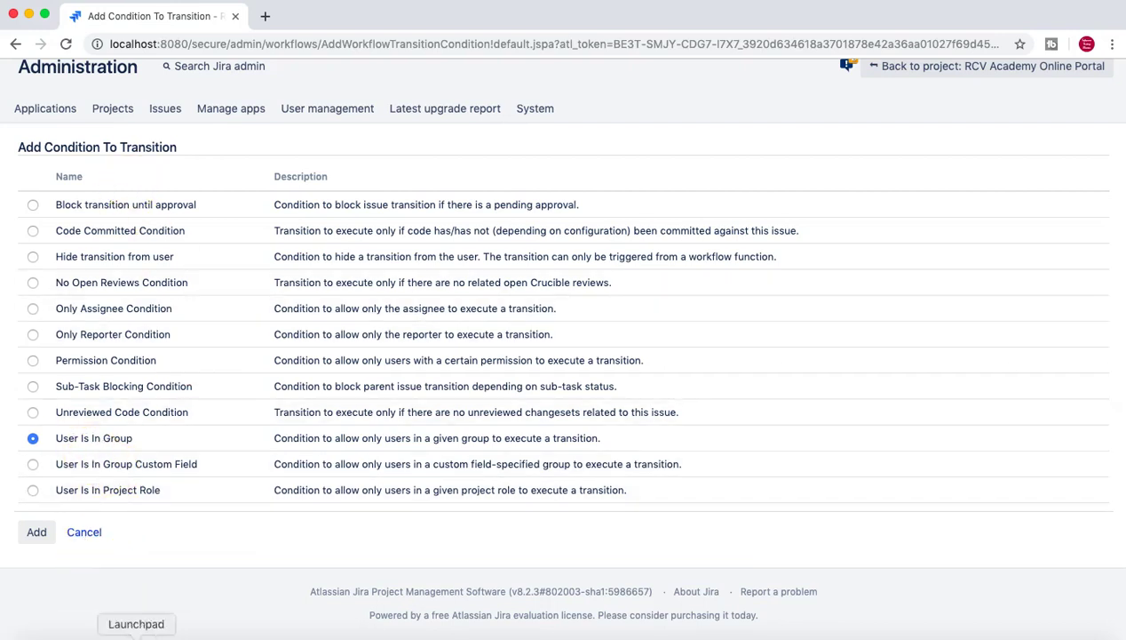
left_click(89, 533)
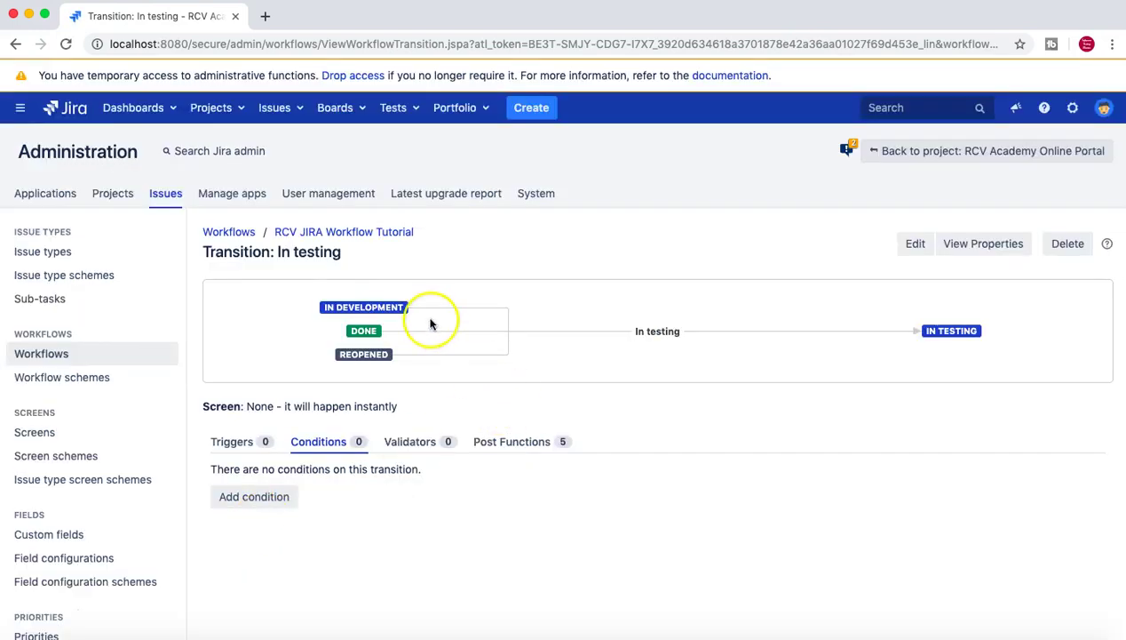
- Return to the workflow's step list and view the Complete transition of the In Testing step
left_click(322, 235)
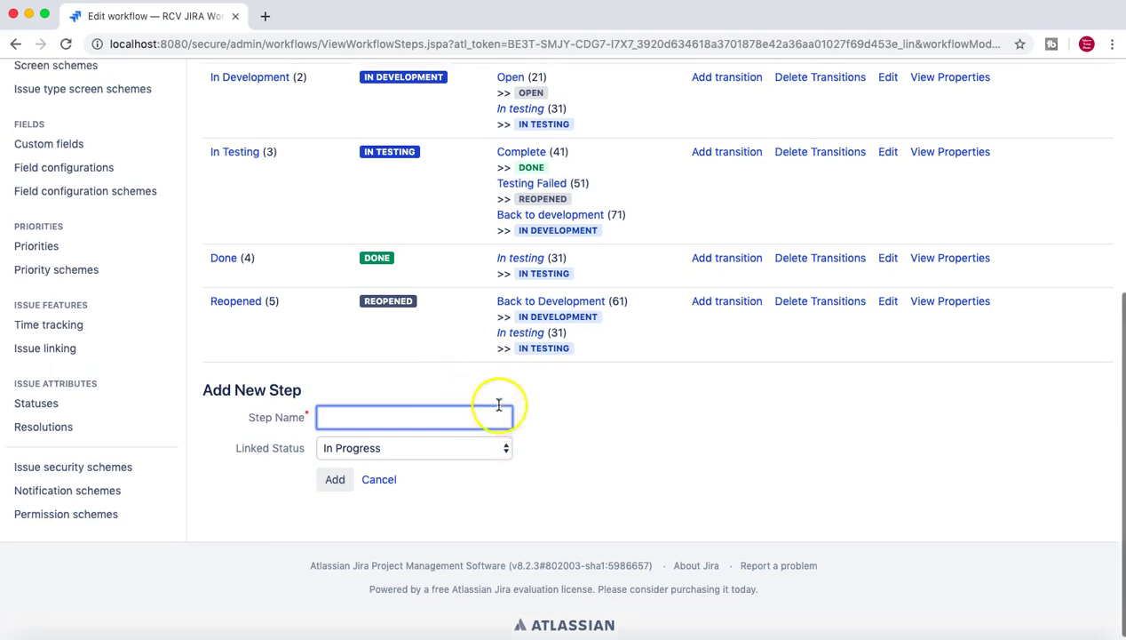
scroll(489, 402, "up", 5)
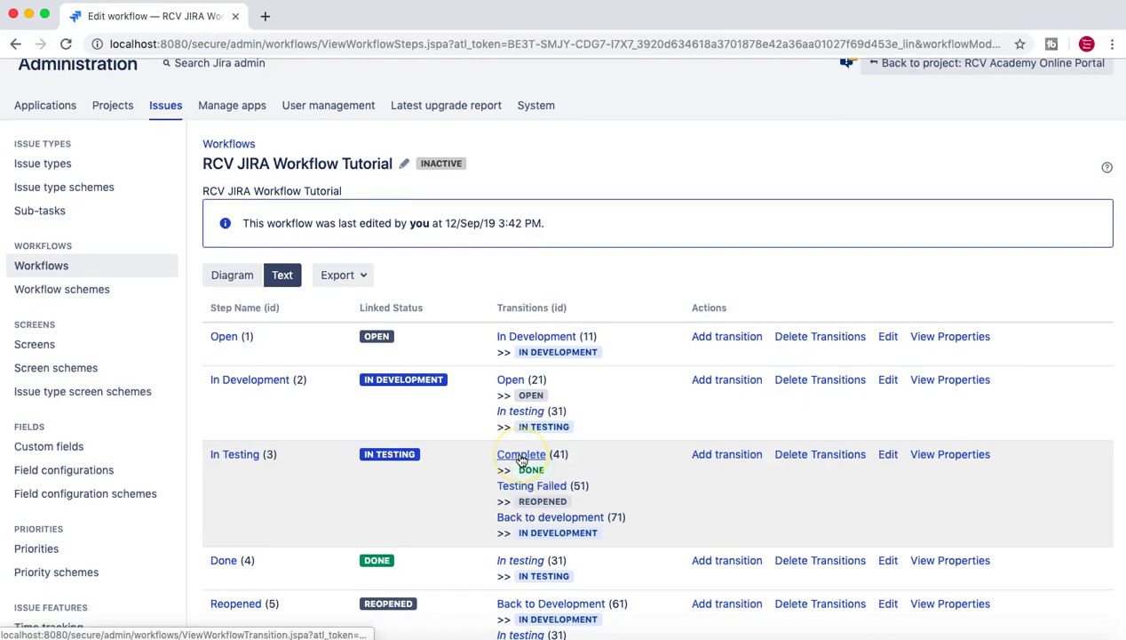
scroll(524, 458, "down", 1)
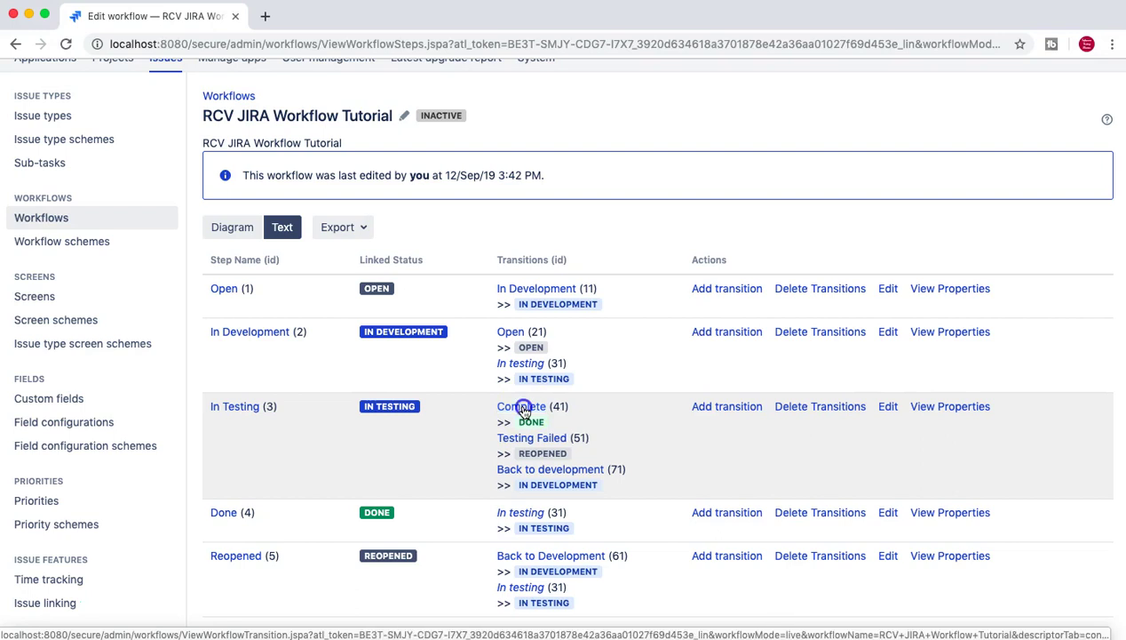
left_click(522, 409)
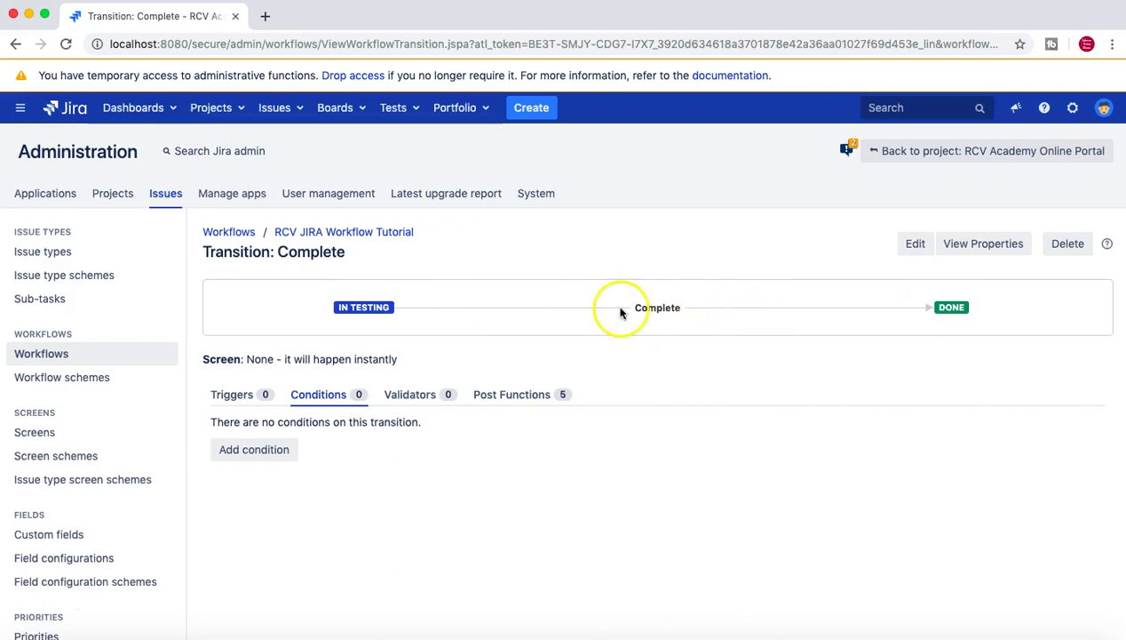
- Go back to the RCV JIRA Workflow Tutorial workflow and display it as a diagram
left_click(333, 233)
scroll(506, 444, "up", 5)
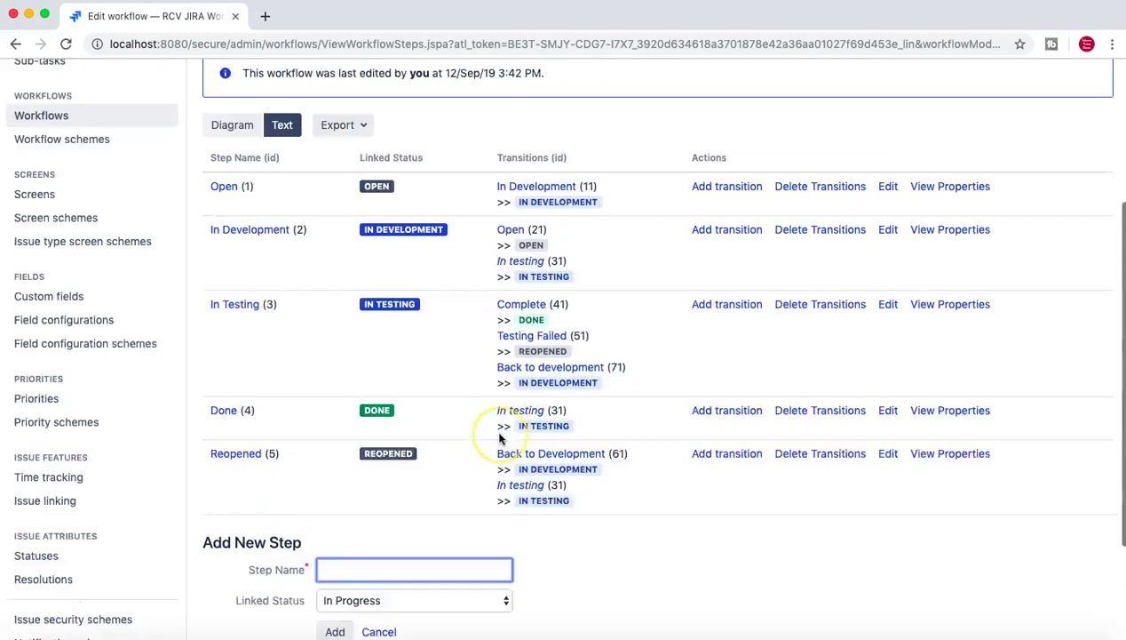
left_click(232, 268)
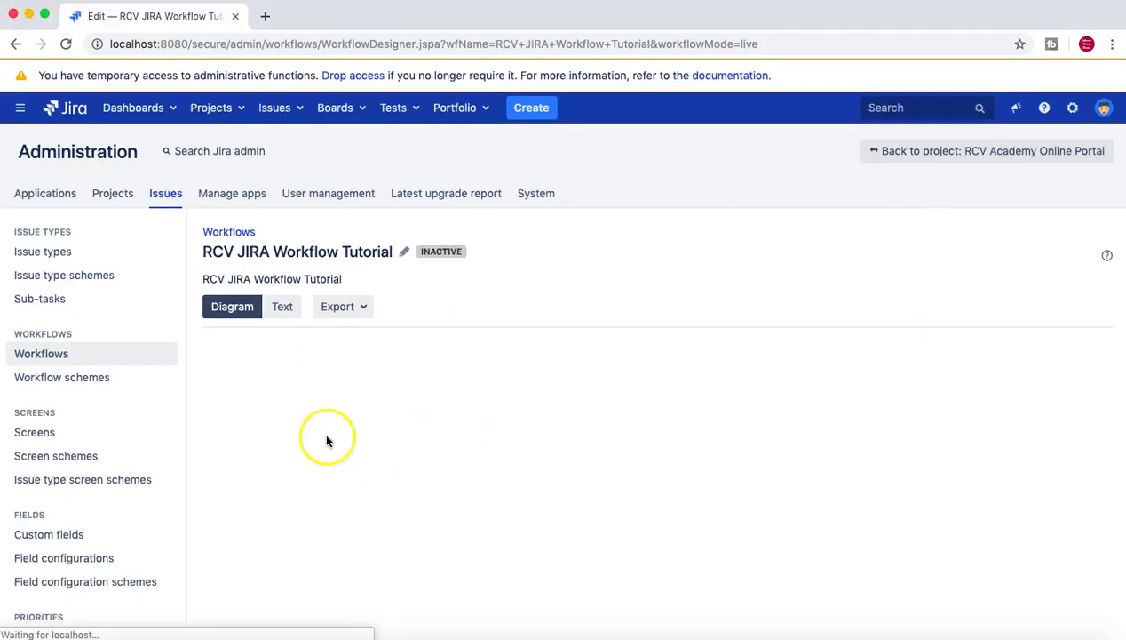
scroll(524, 467, "down", 3)
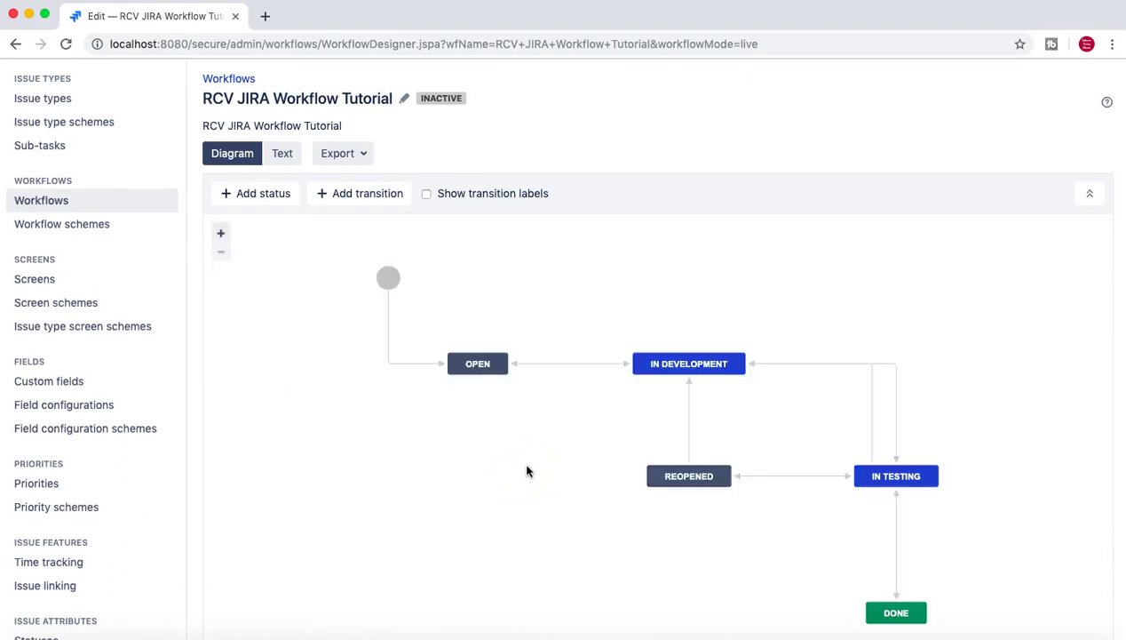
- Select the In testing transition between In Development and In Testing in the diagram and open its conditions
left_click(702, 360)
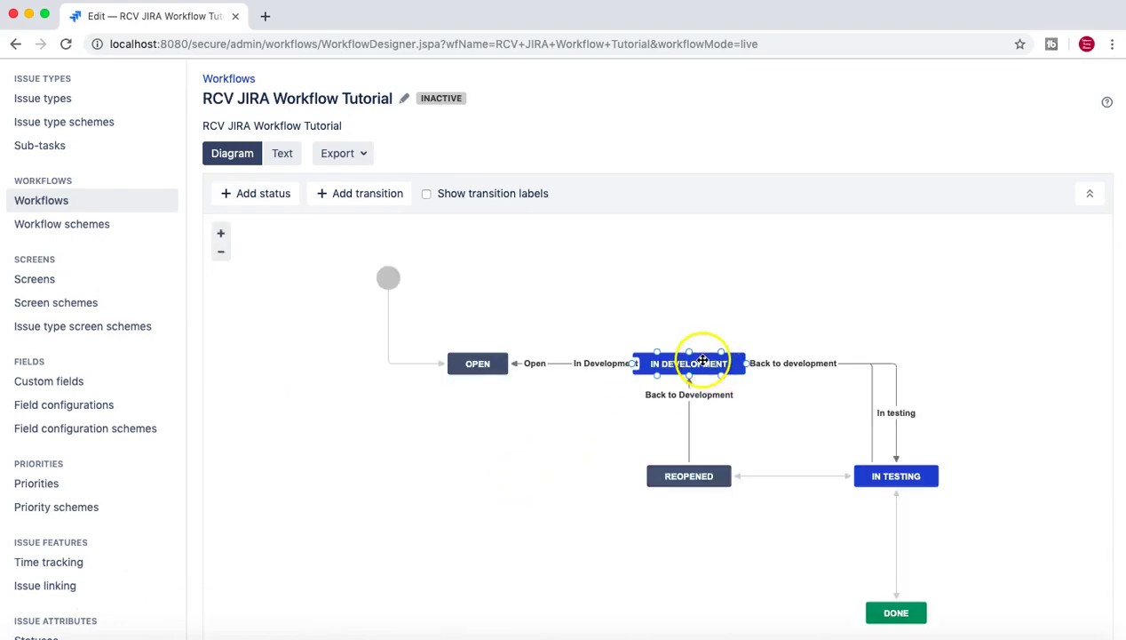
left_click(870, 359)
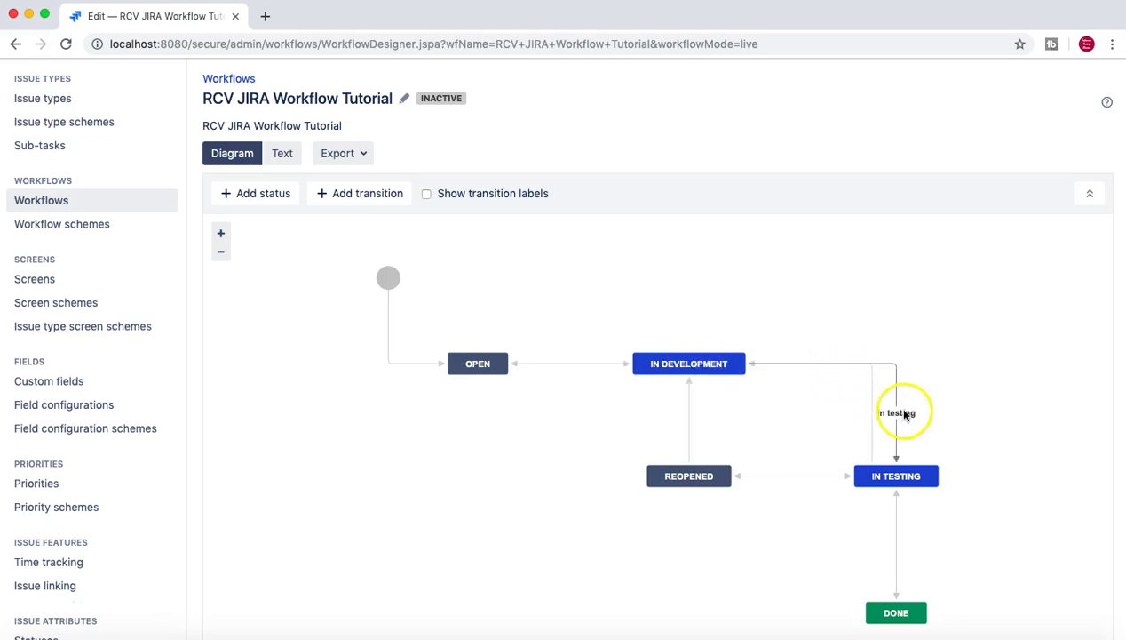
left_click(906, 417)
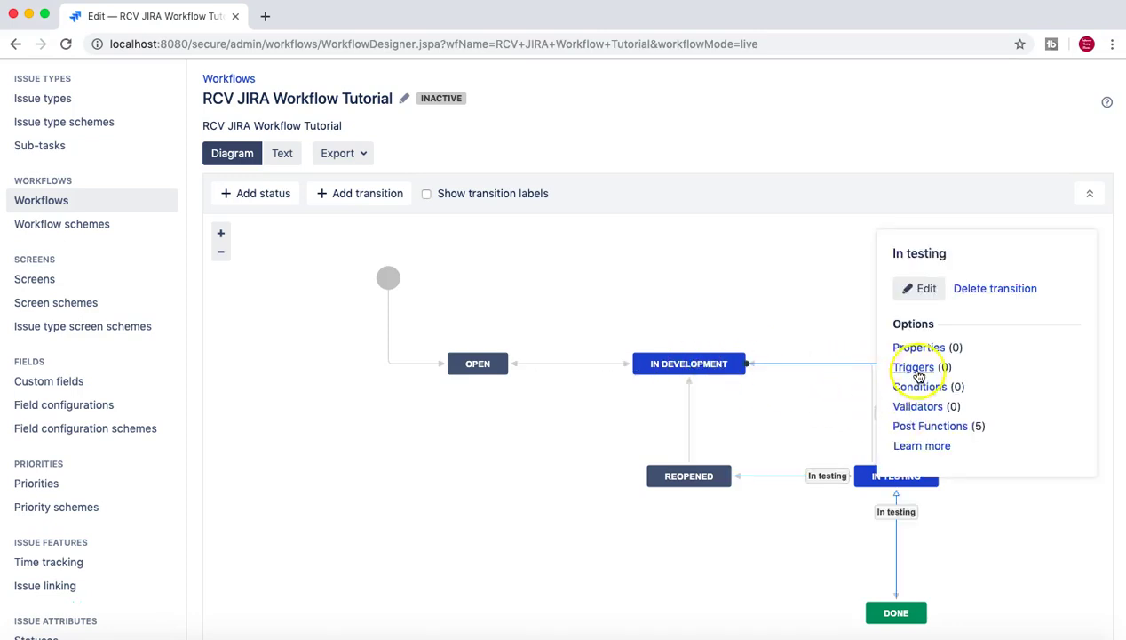
left_click(918, 389)
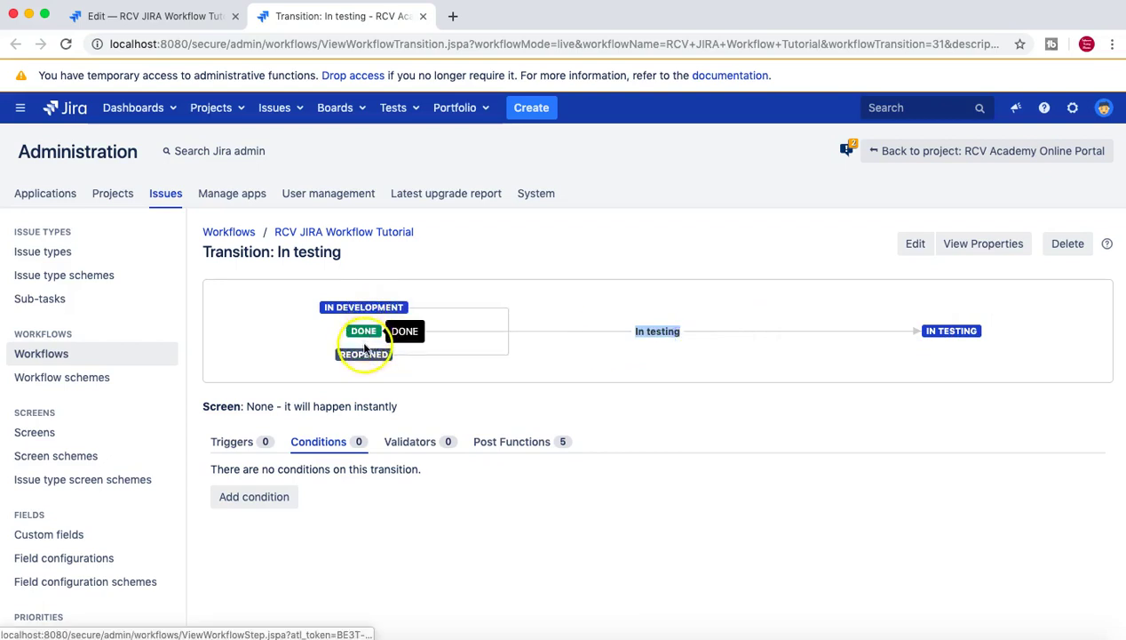
left_click(645, 334)
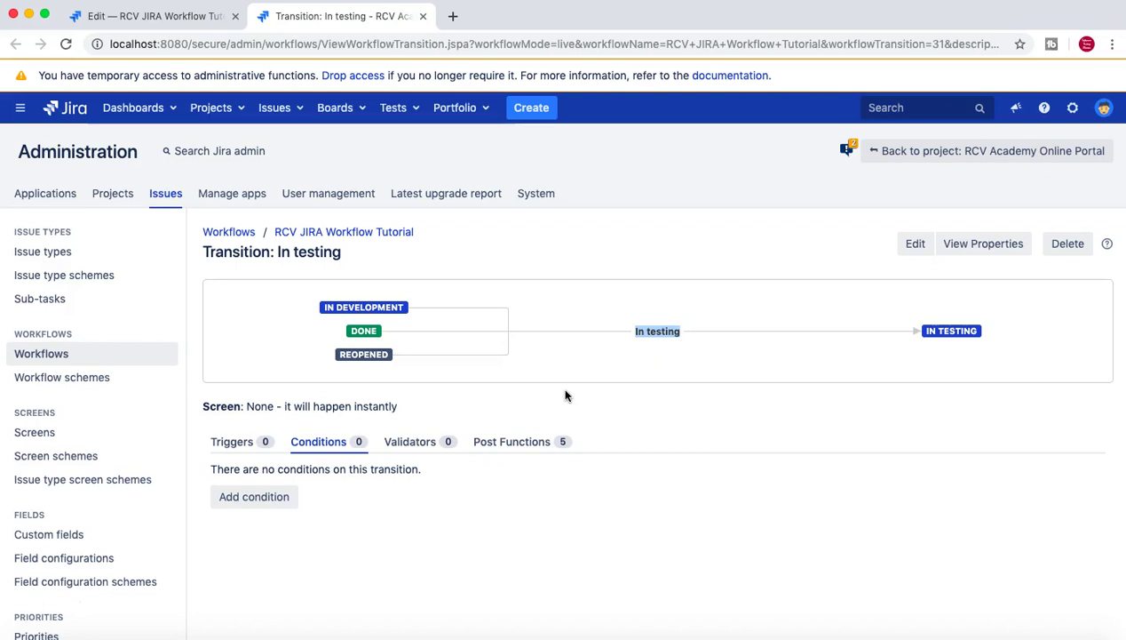
left_click(594, 309)
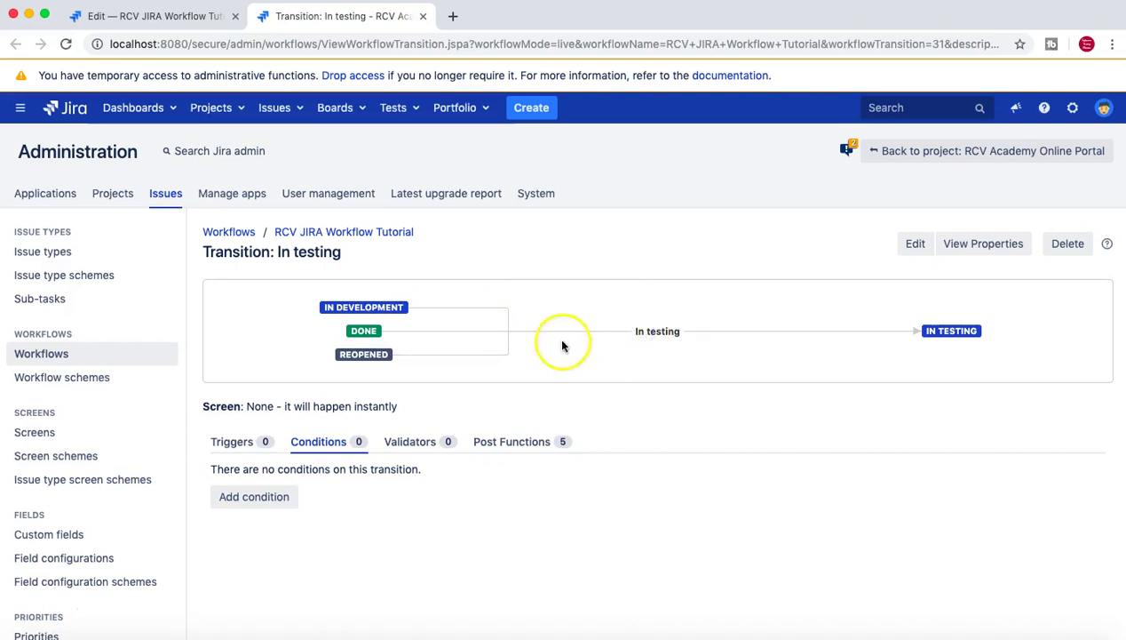
- Add a User Is In Group condition for the Developers group to the In testing transition
scroll(633, 323, "down", 1)
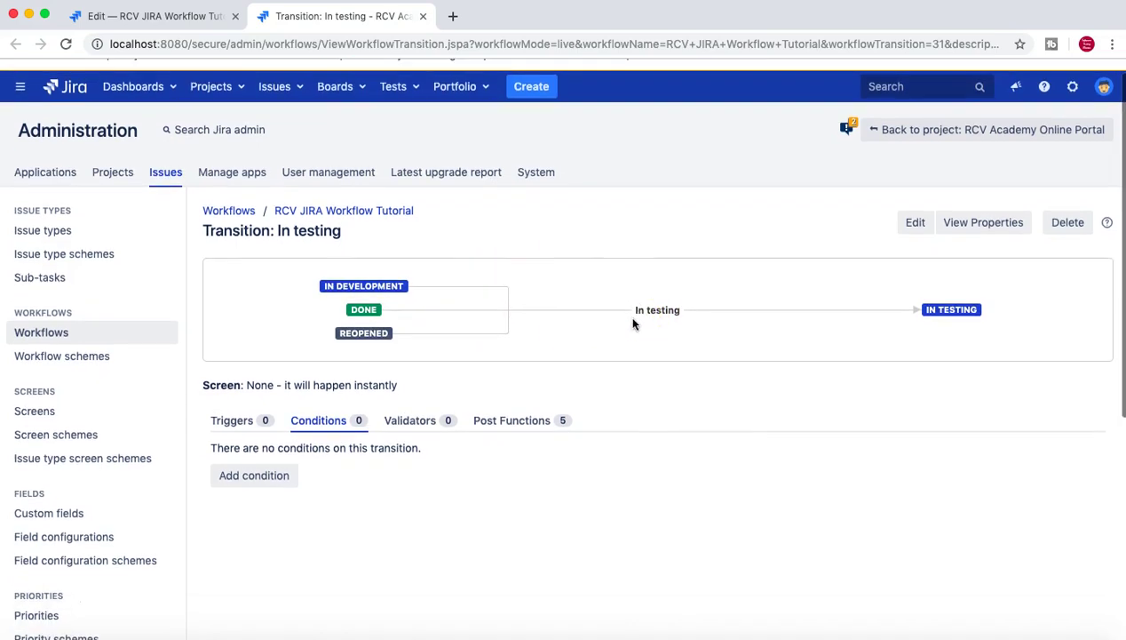
left_click(241, 475)
scroll(598, 455, "down", 2)
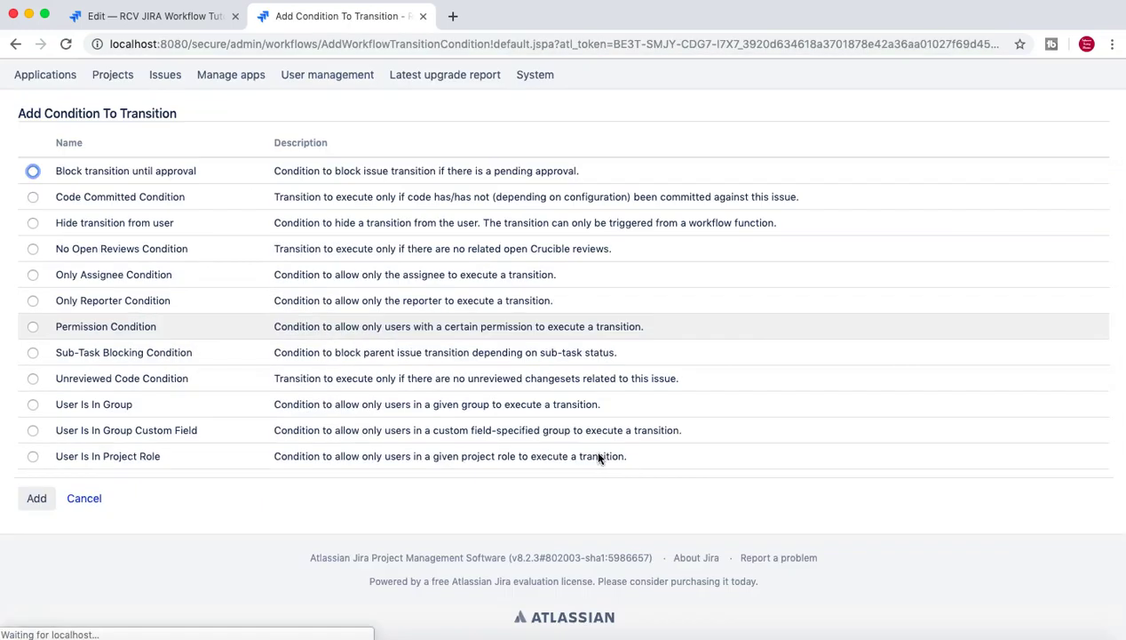
left_click(32, 406)
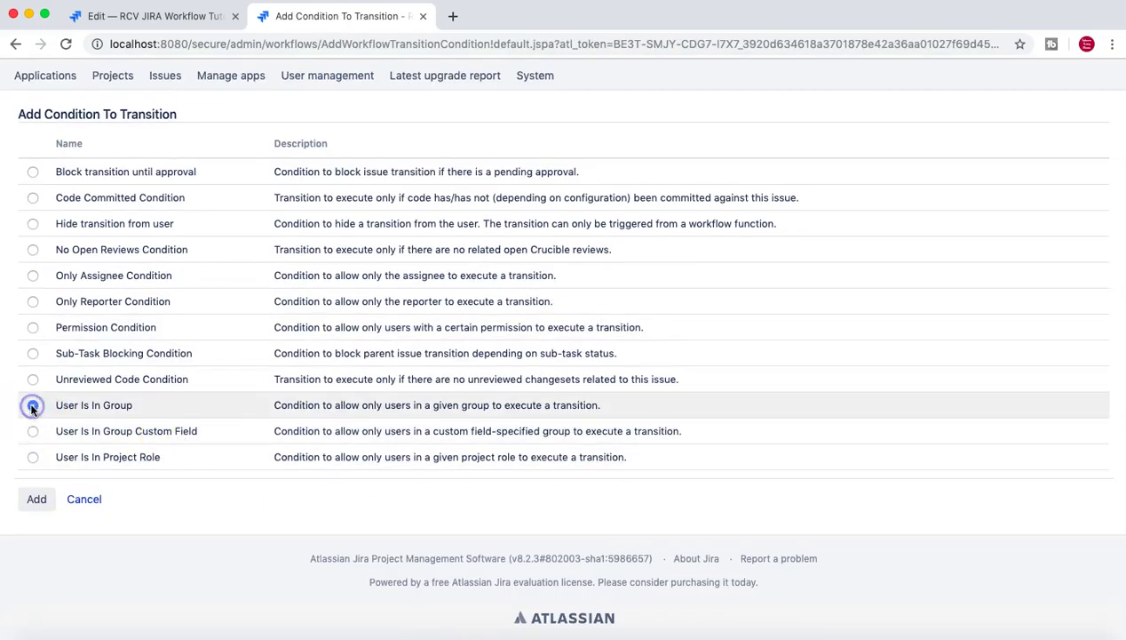
left_click(36, 498)
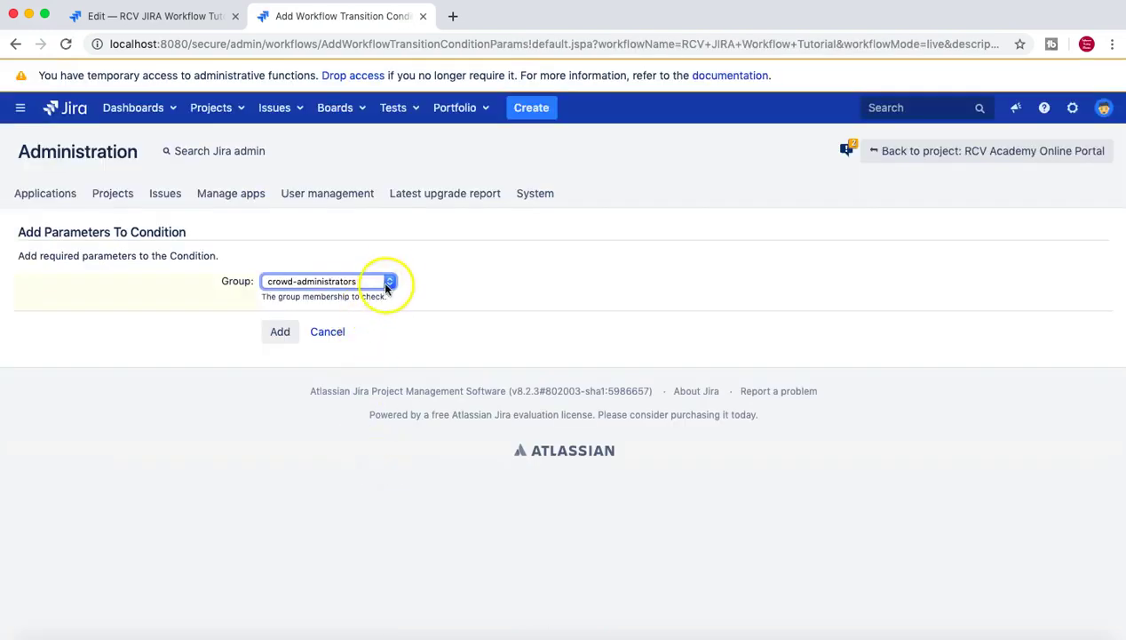
left_click(388, 282)
left_click(334, 291)
left_click(279, 332)
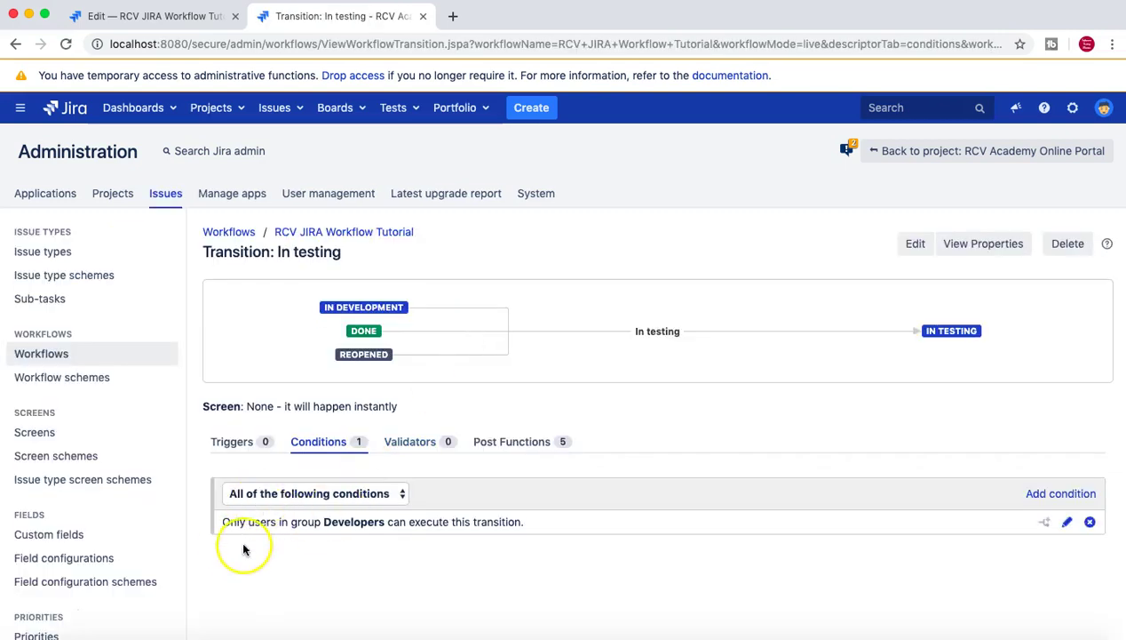
- Review the group condition listed for the In testing transition and the statuses it connects
left_click_drag(222, 524, 533, 521)
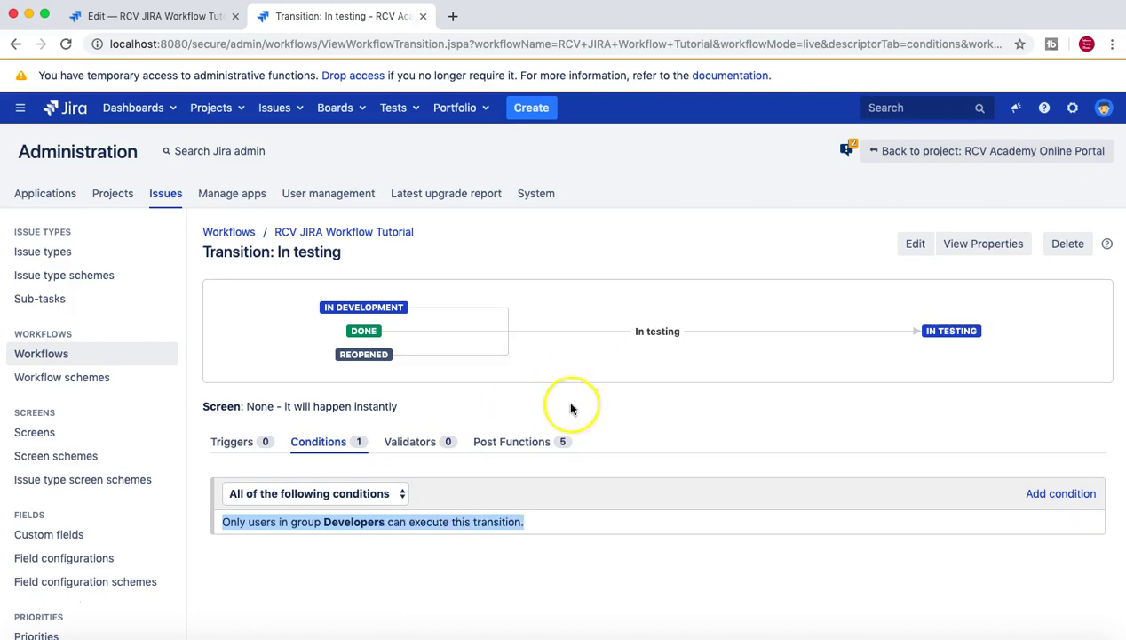
left_click(490, 522)
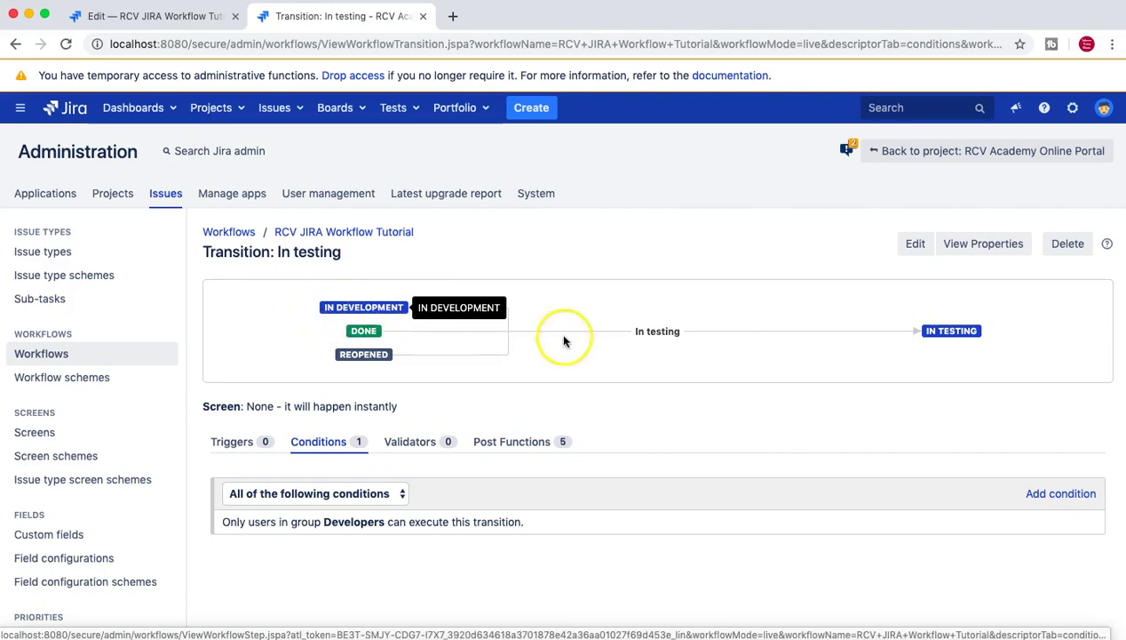
left_click(644, 331)
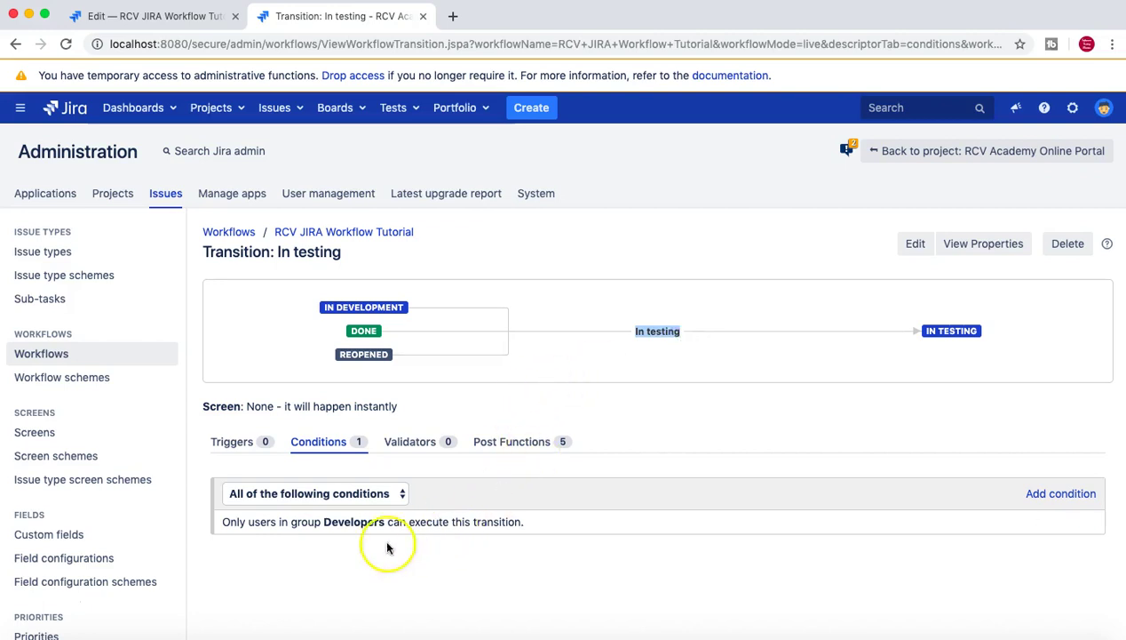
left_click(325, 522)
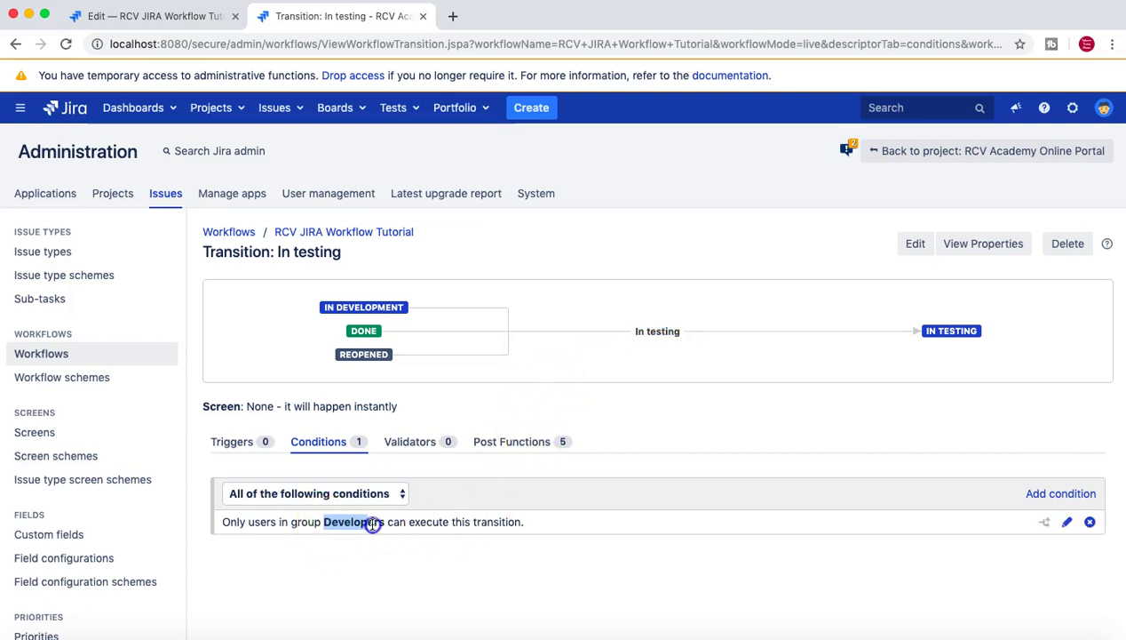
left_click(469, 524)
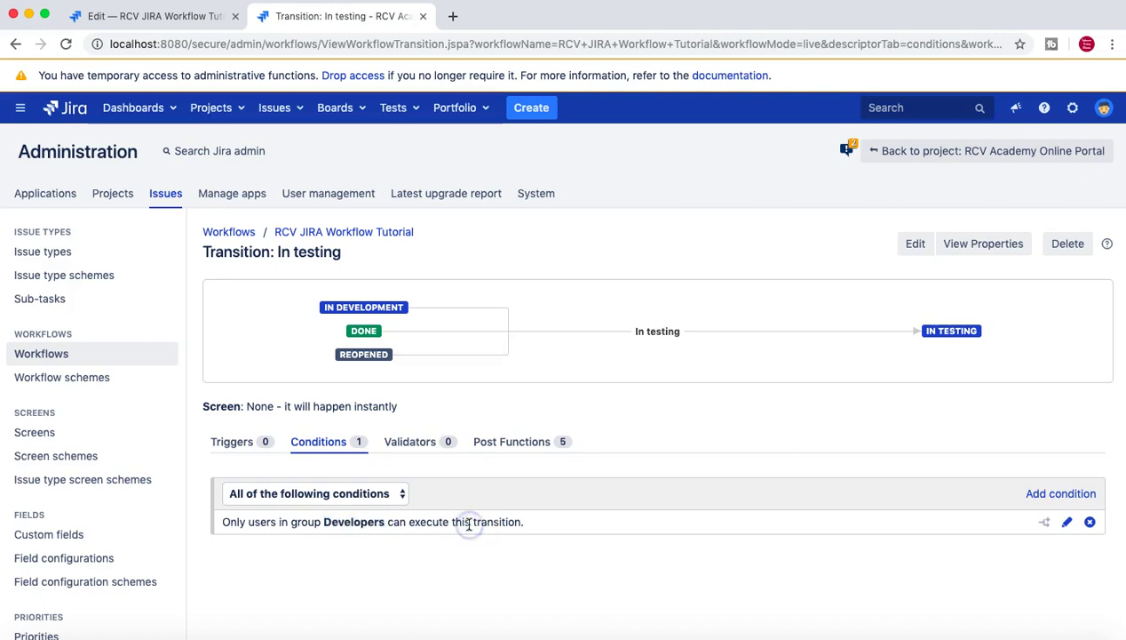
left_click(479, 522)
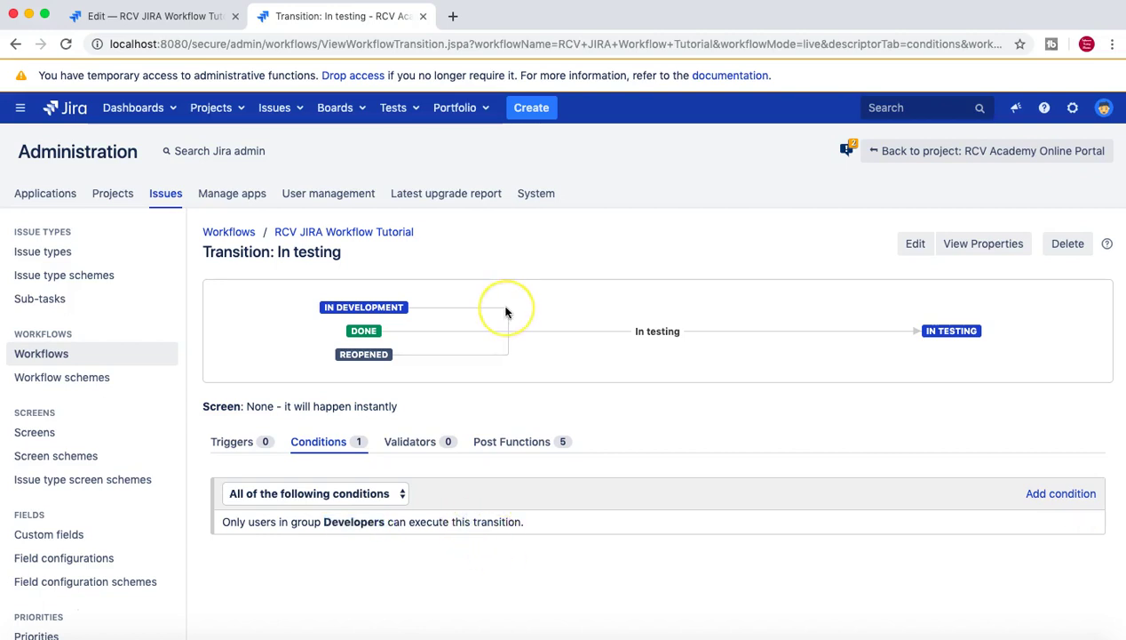
- Return to the RCV JIRA Workflow Tutorial diagram and select the Complete transition from In Testing to Done
scroll(505, 311, "down", 1)
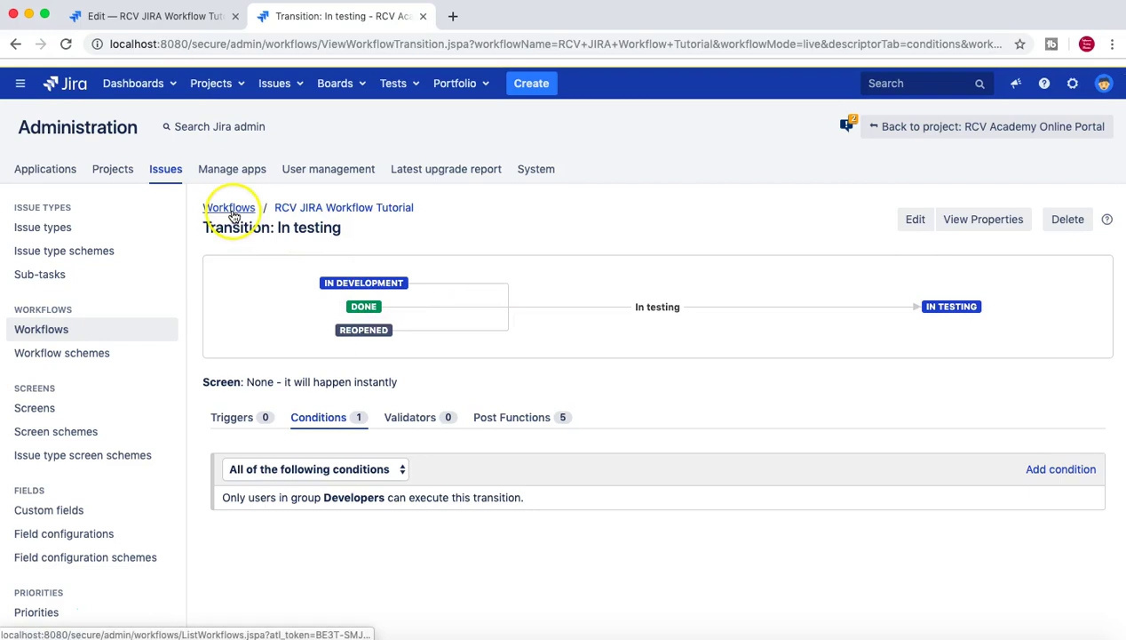
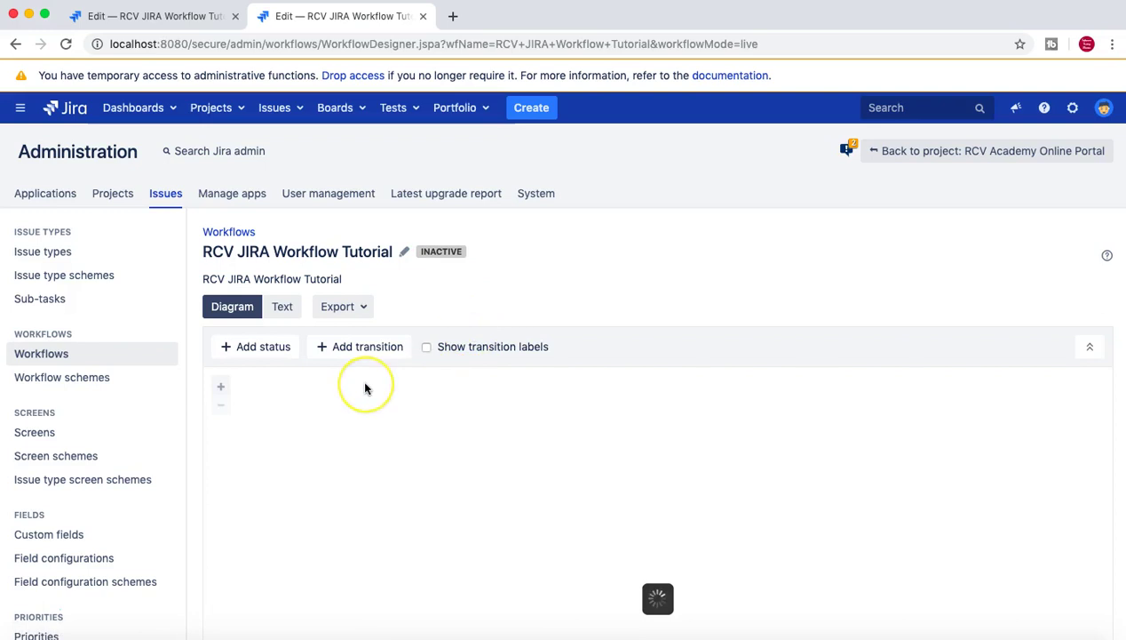
scroll(364, 385, "down", 3)
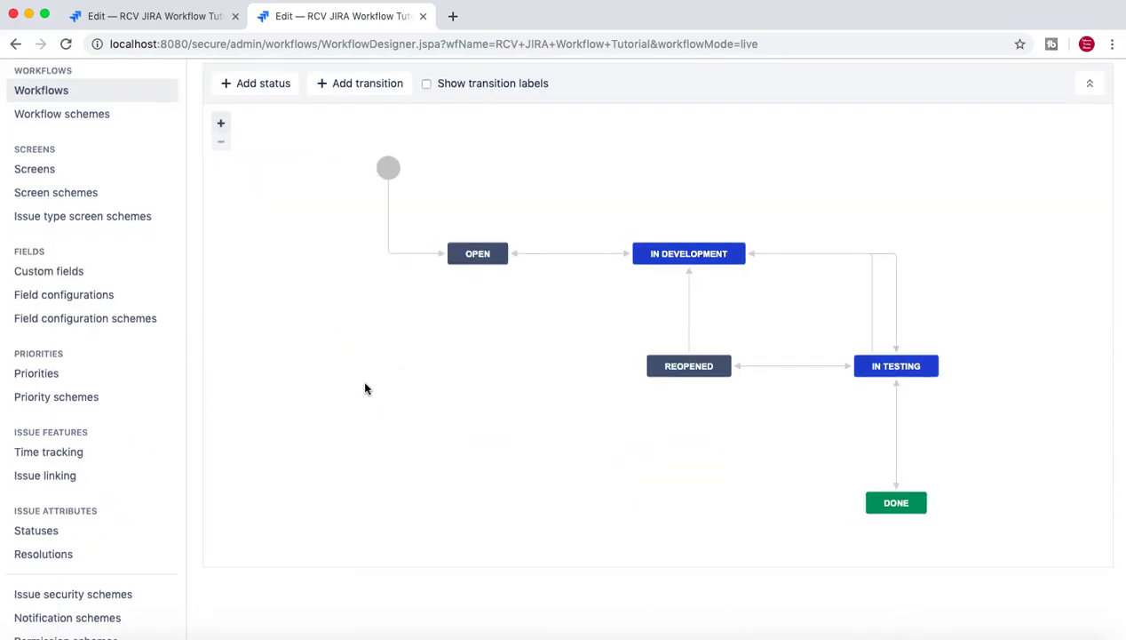
left_click(895, 437)
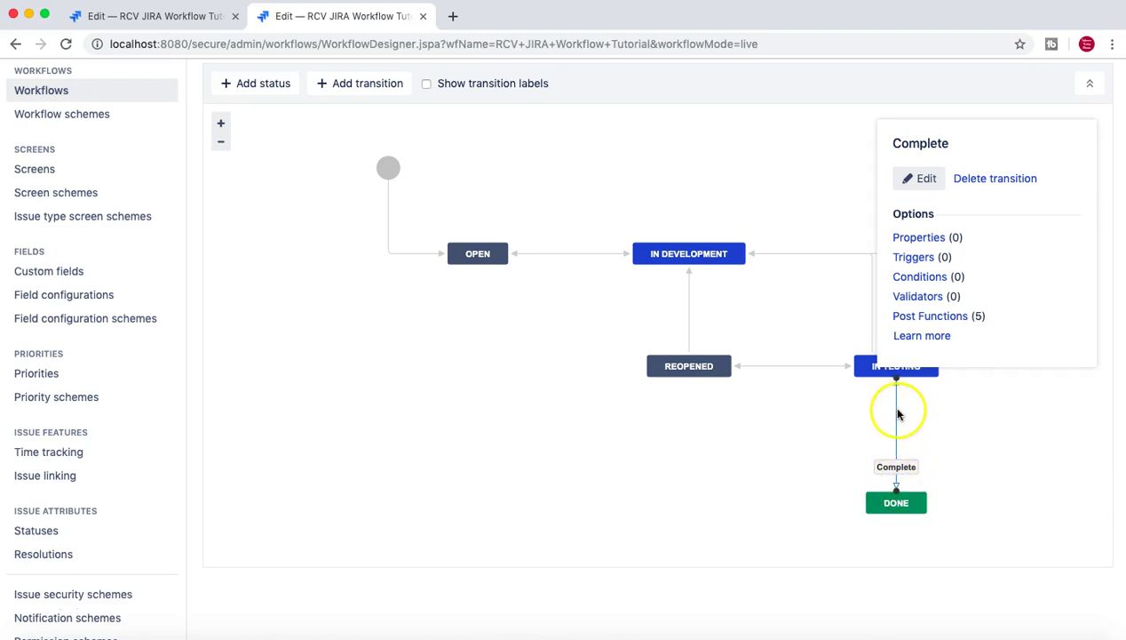
scroll(898, 506, "up", 2)
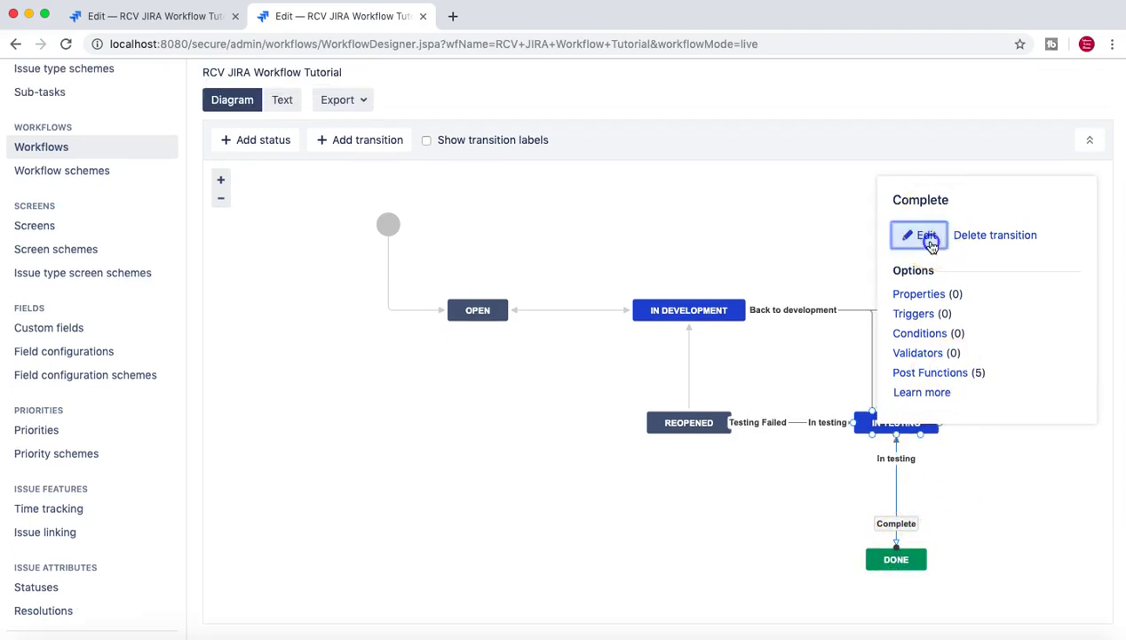
left_click(928, 237)
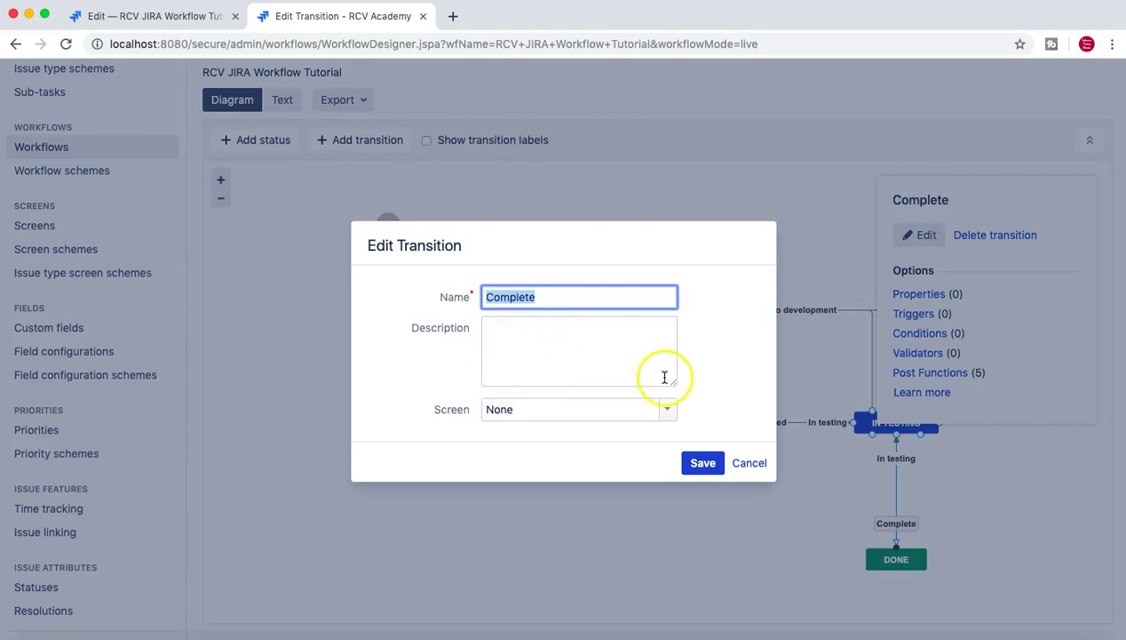
left_click(748, 463)
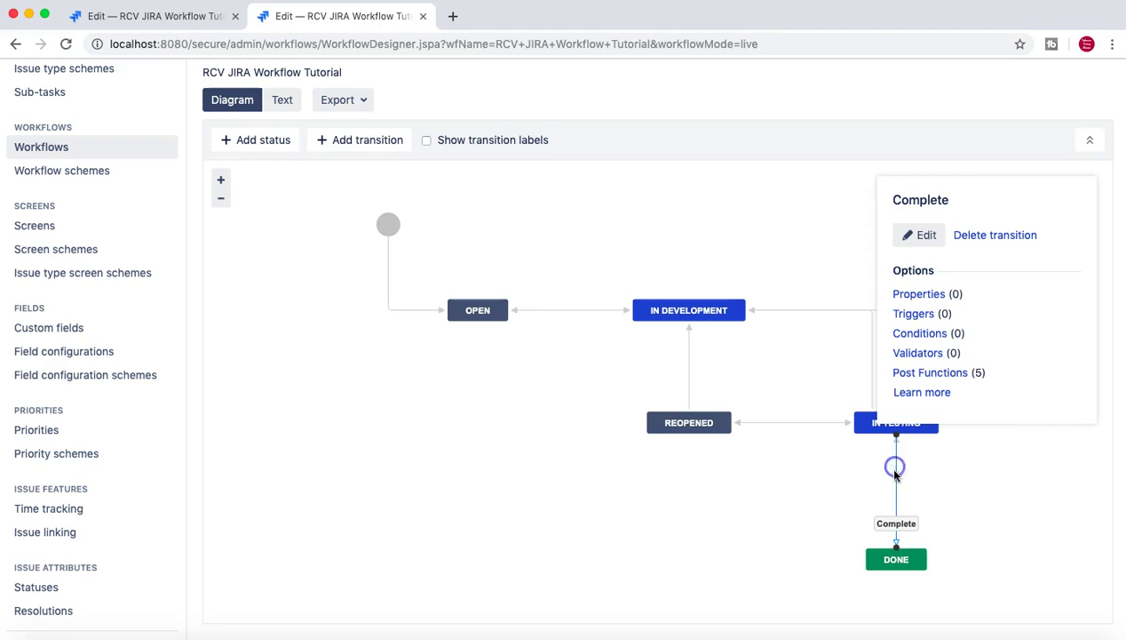
left_click(896, 544)
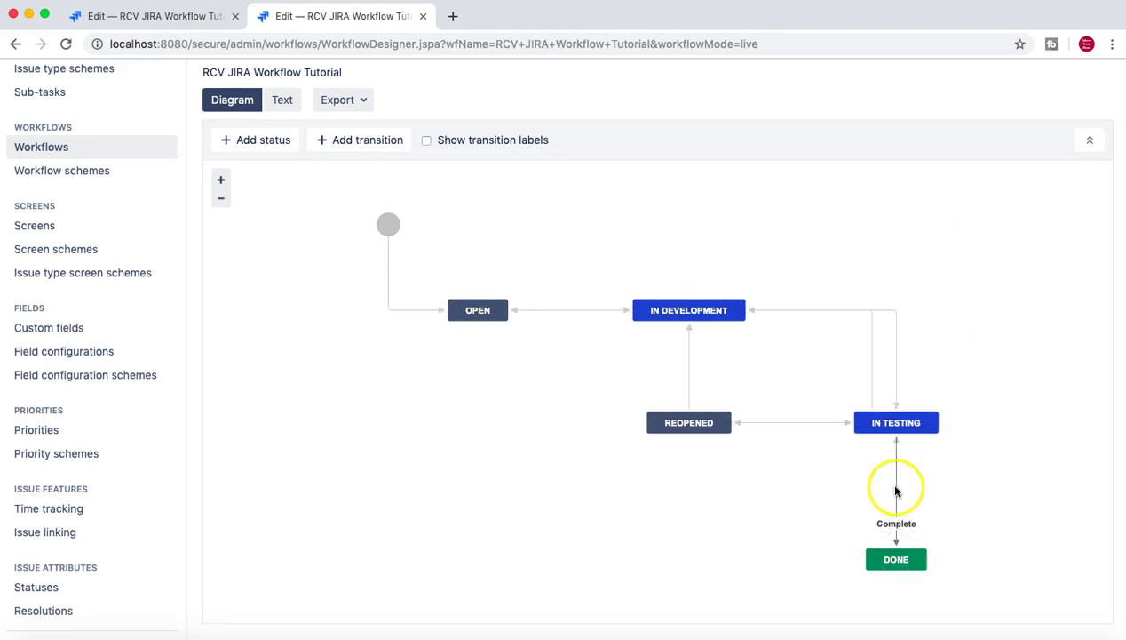
left_click(896, 491)
left_click(920, 234)
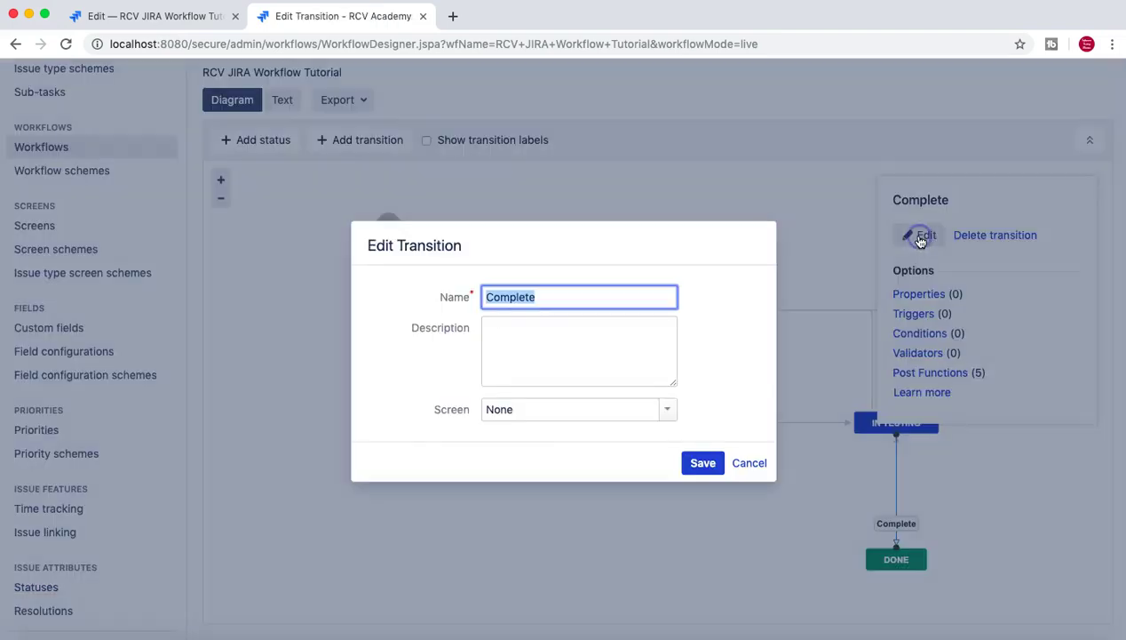
left_click(752, 466)
- Delete the Complete transition from In Testing to Done and the In testing transition from Done to In Testing
left_click(1000, 234)
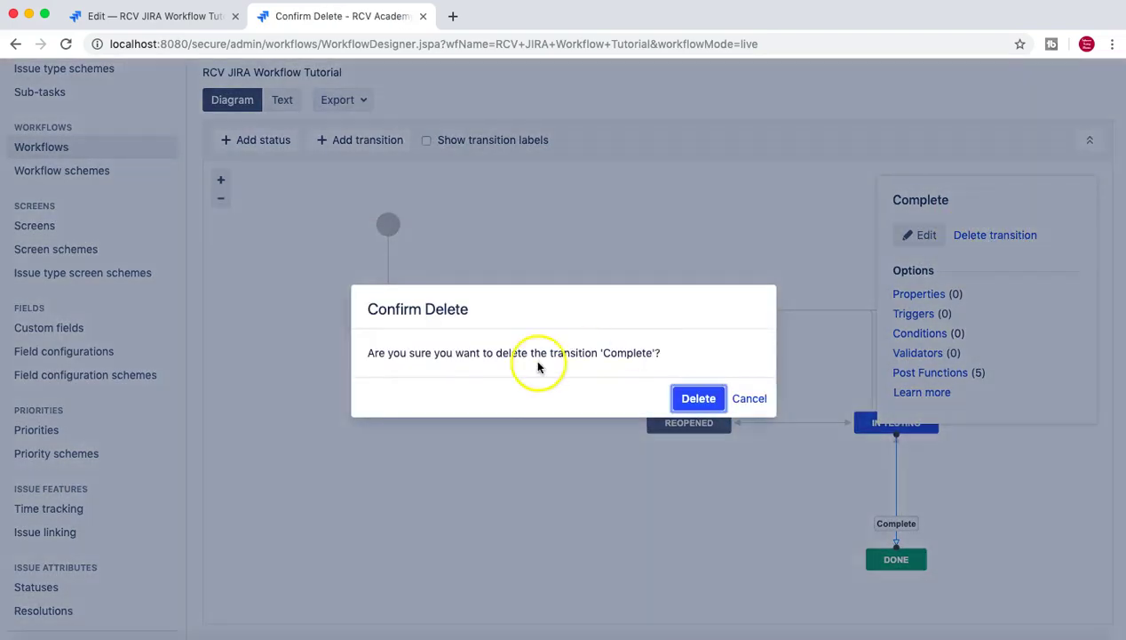
left_click(698, 399)
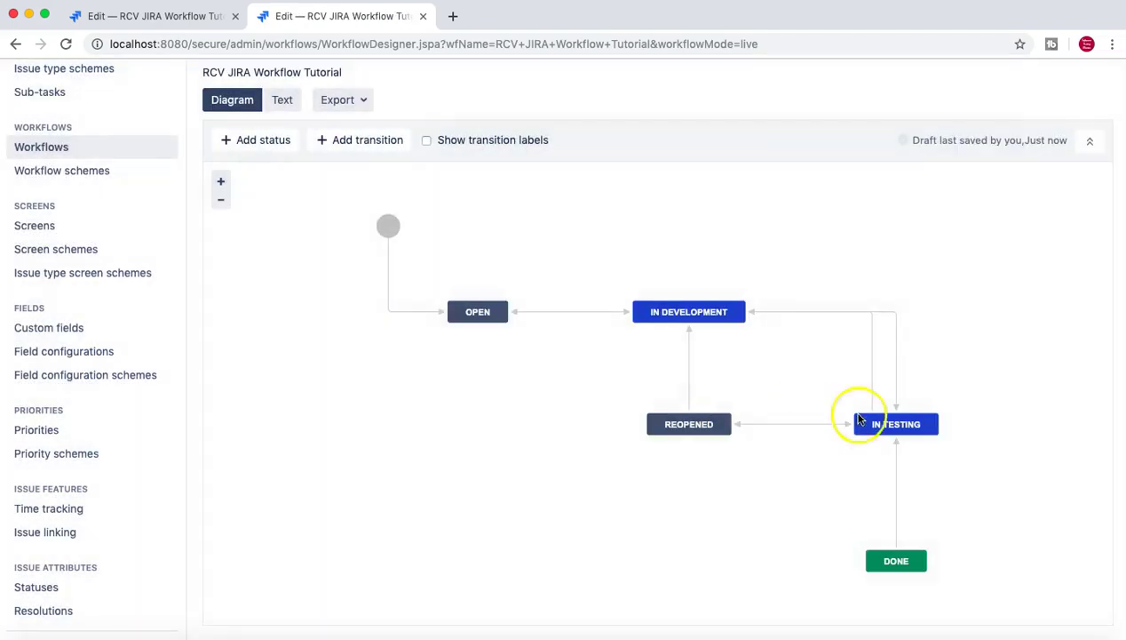
left_click_drag(856, 416, 897, 466)
left_click(897, 463)
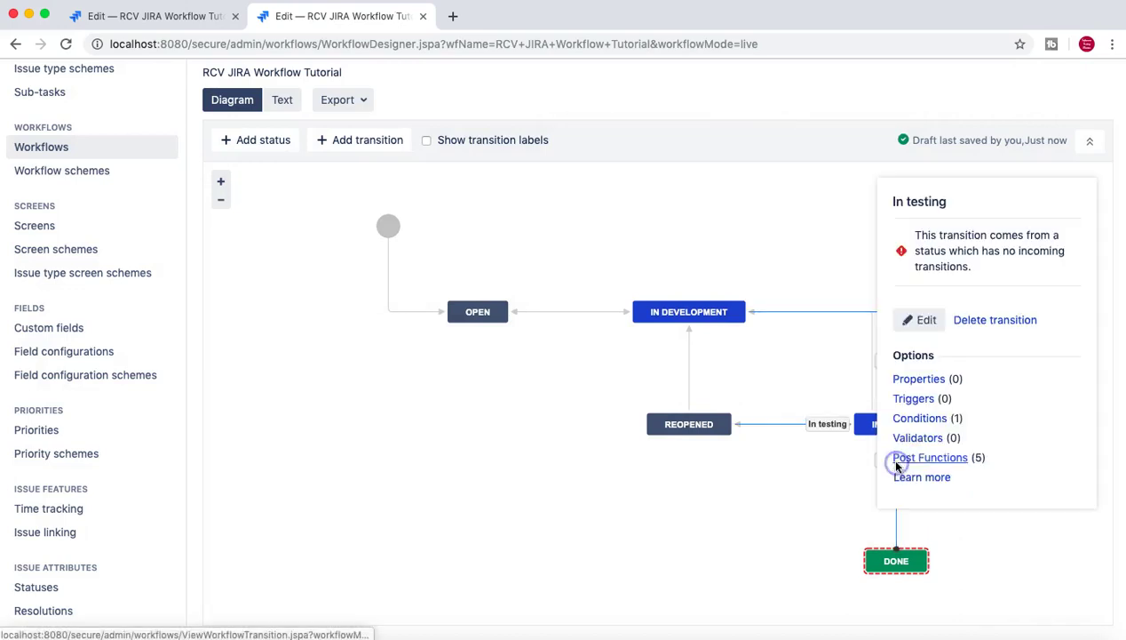
left_click(992, 321)
left_click(700, 397)
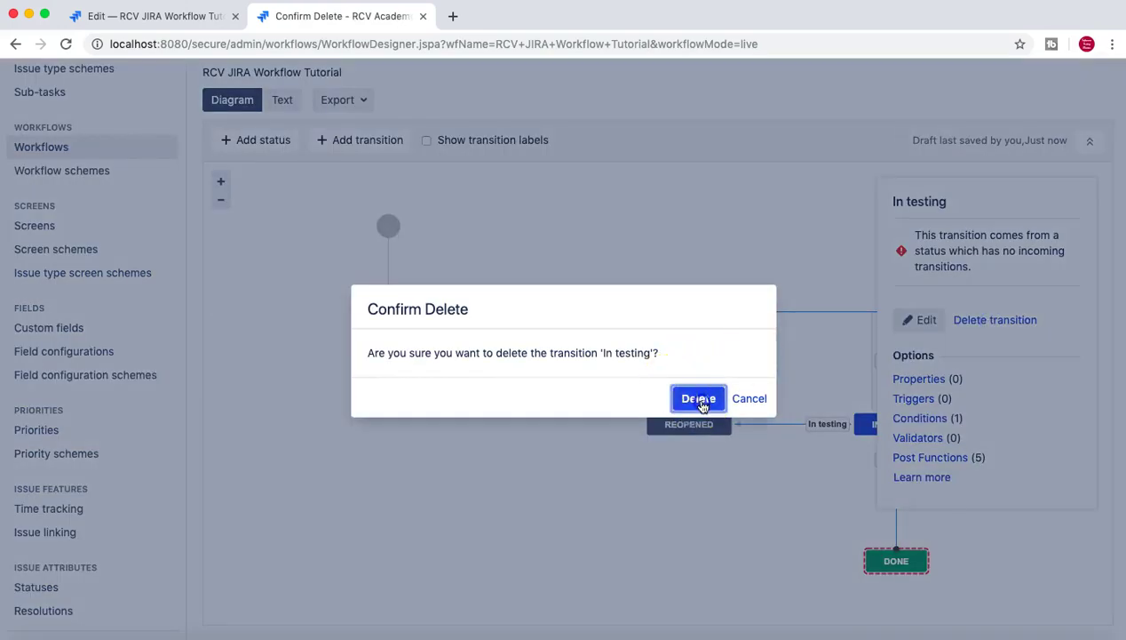
- Add a new transition named Done from the In Testing status to the Done status
left_click(895, 435)
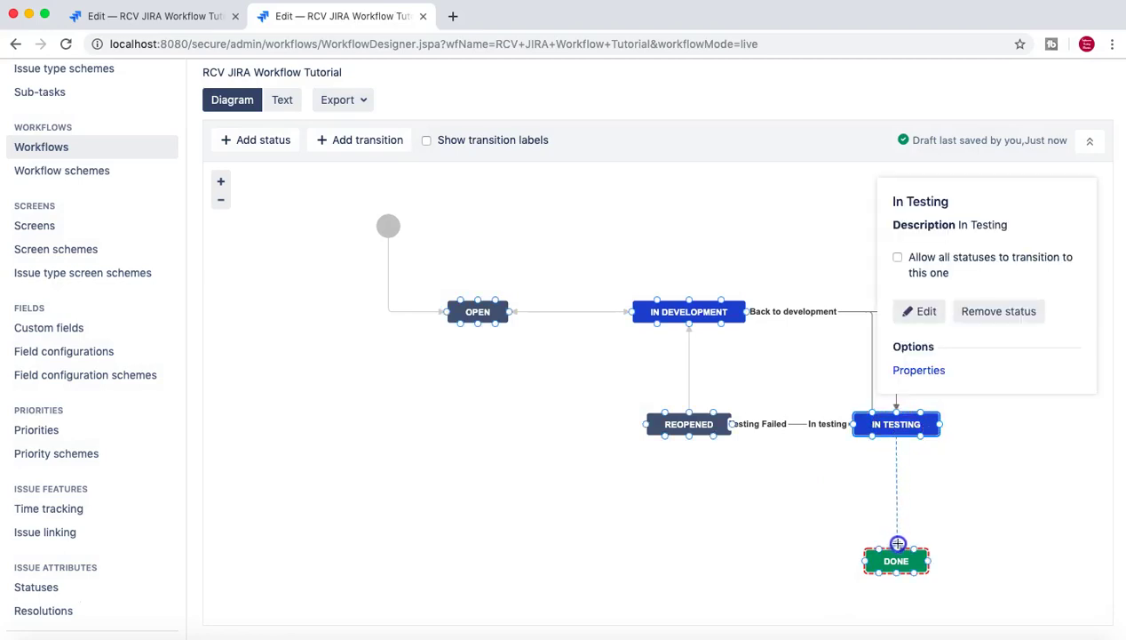
left_click_drag(898, 543, 899, 545)
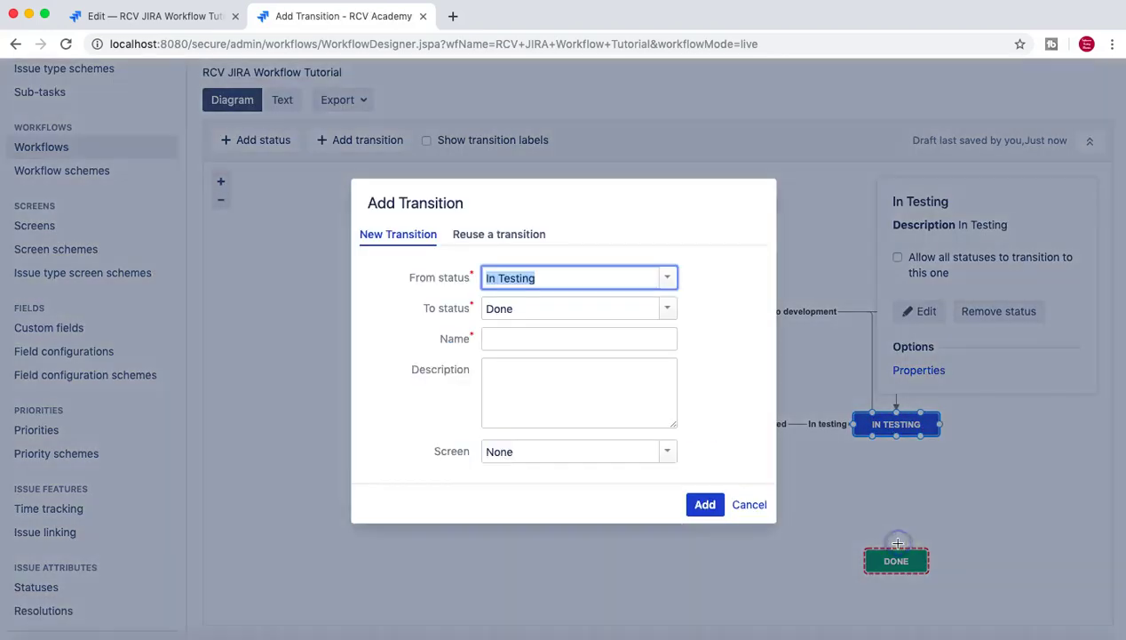
left_click(514, 345)
left_click(704, 504)
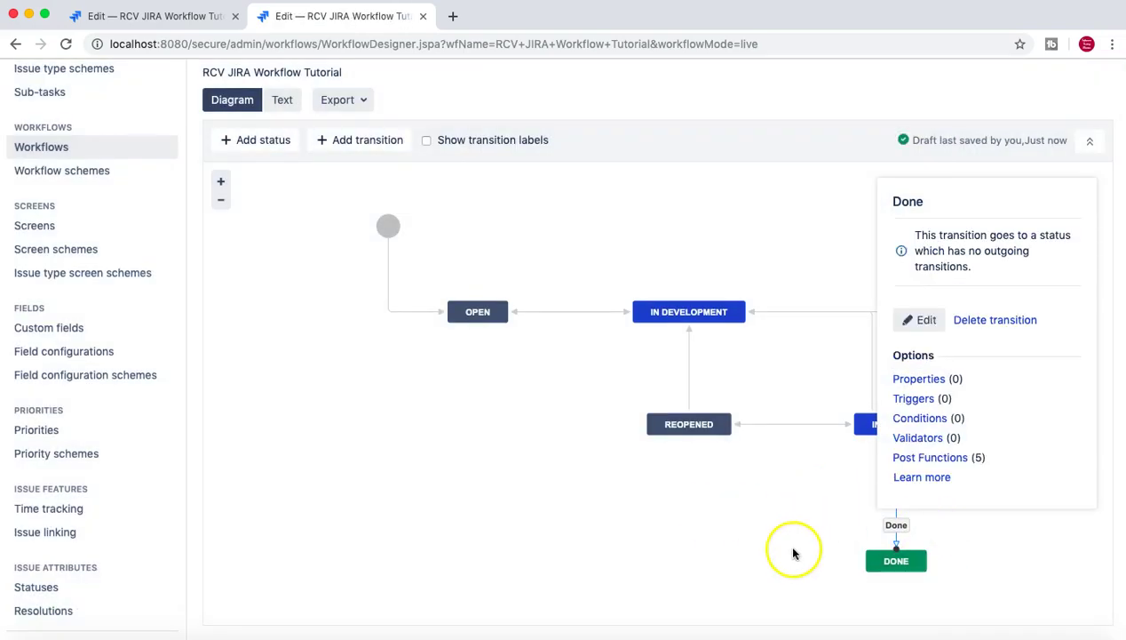
- Add a new transition from the Done status to the Reopened status, with a name beginning "More Work"
left_click(888, 563)
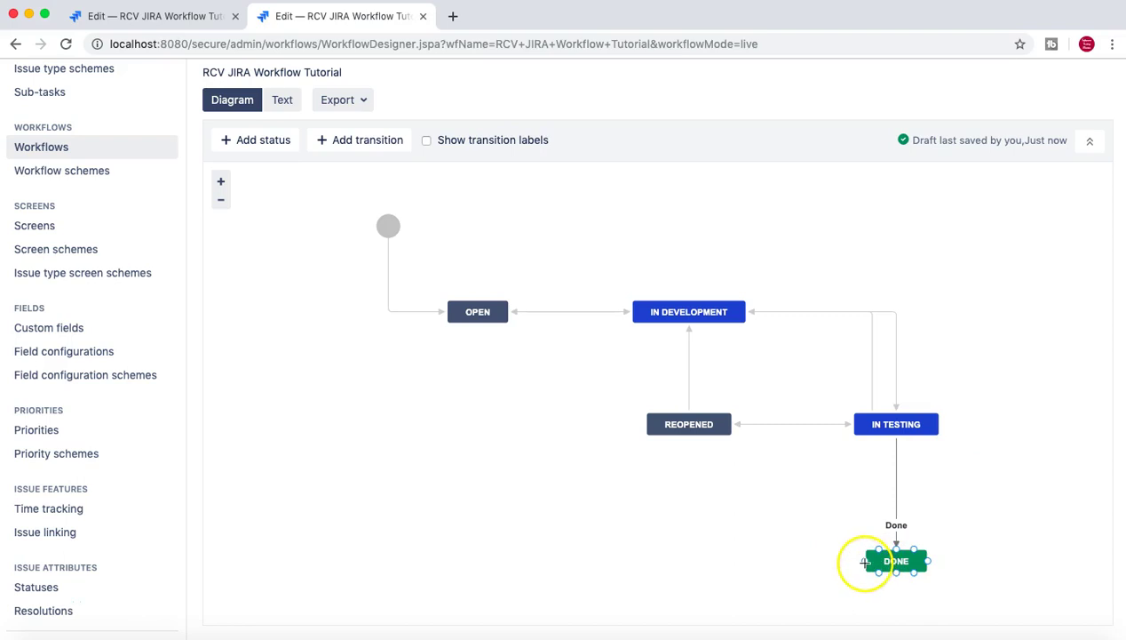
left_click_drag(864, 561, 810, 563)
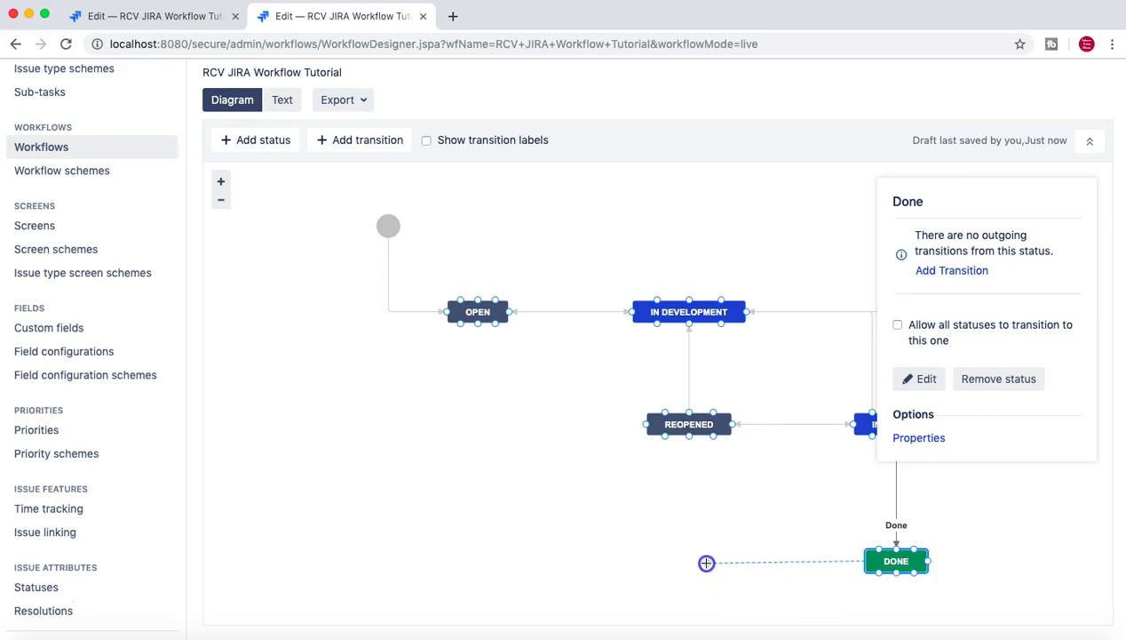
left_click_drag(695, 553, 690, 439)
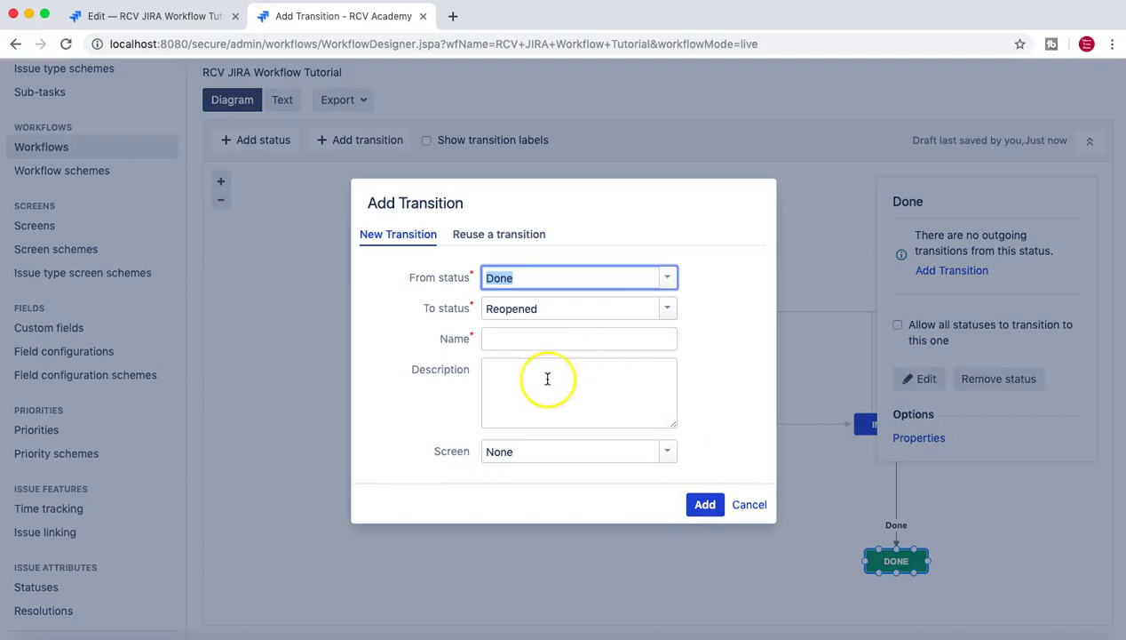
left_click(515, 341)
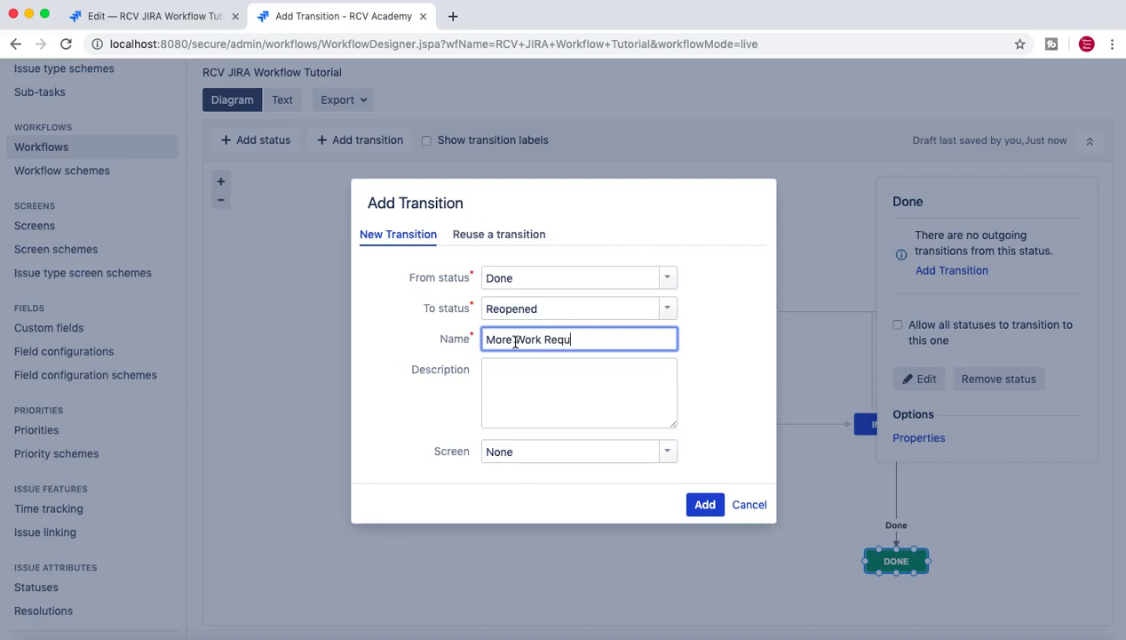
left_click(706, 504)
left_click(721, 506)
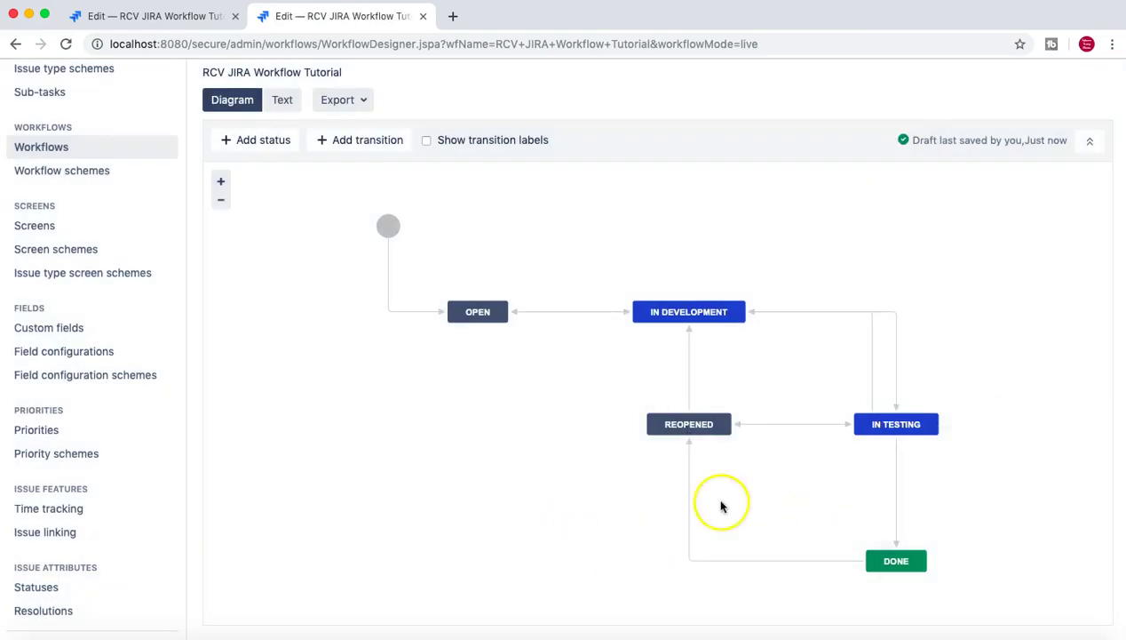
scroll(626, 408, "down", 3)
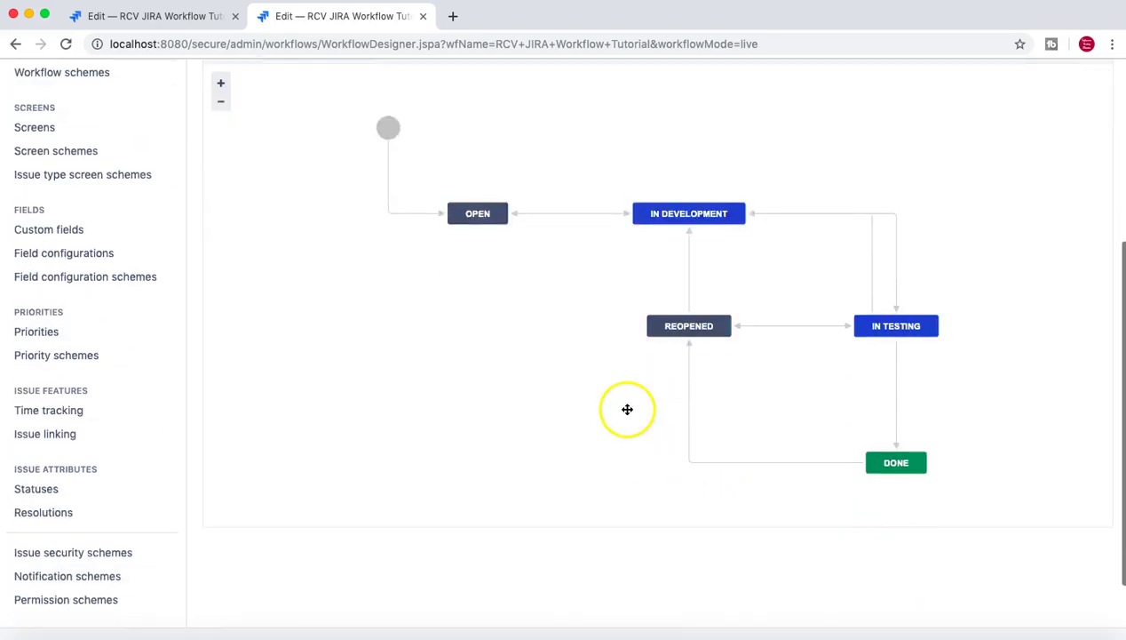
- Examine the Open, In Development, In Testing and Reopened statuses and their connecting transitions in the workflow diagram
left_click(467, 223)
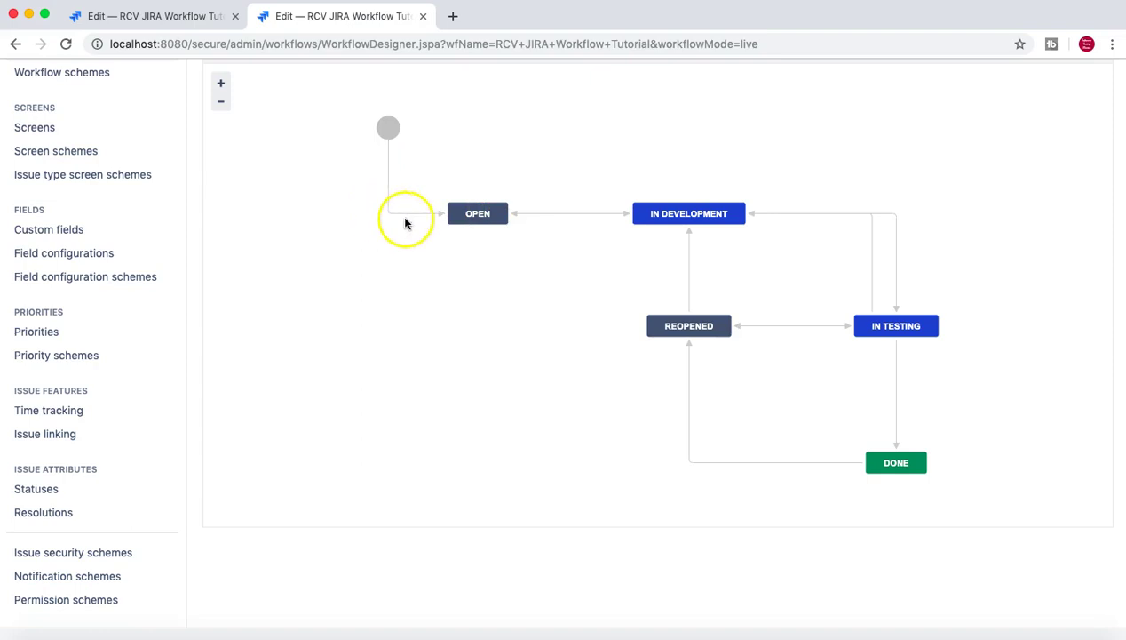
scroll(452, 395, "down", 1)
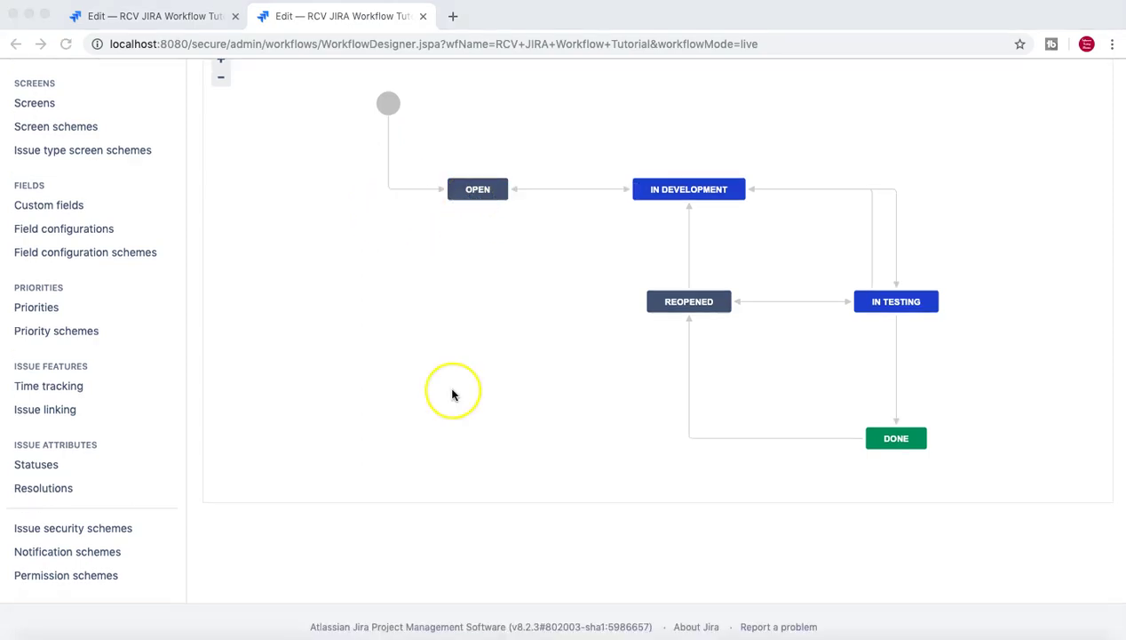
scroll(452, 394, "up", 2)
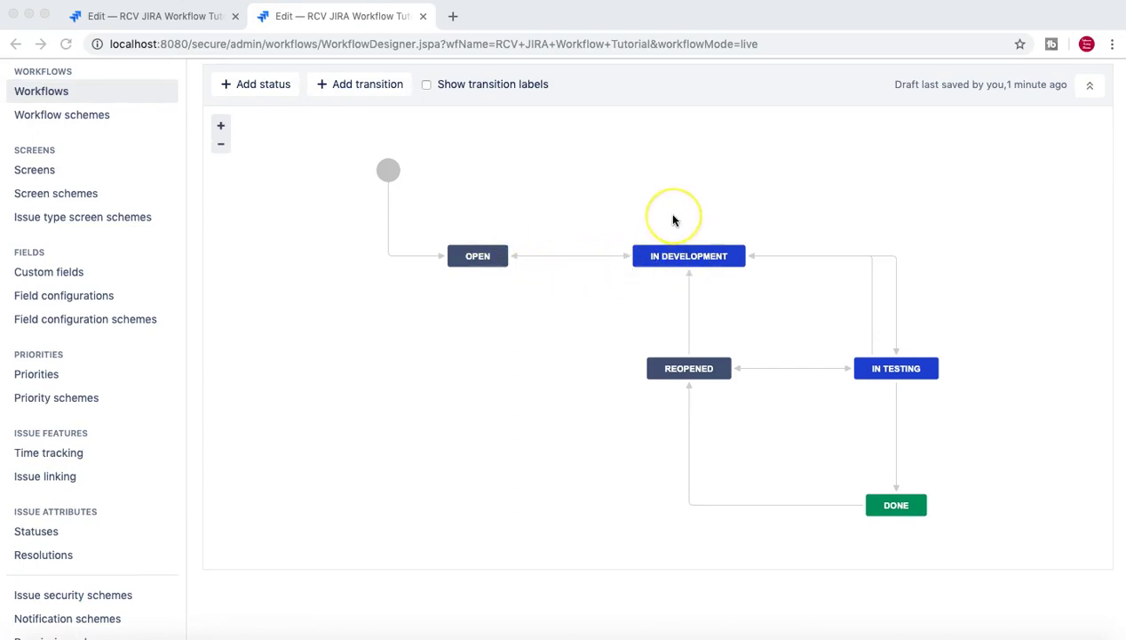
scroll(673, 220, "up", 1)
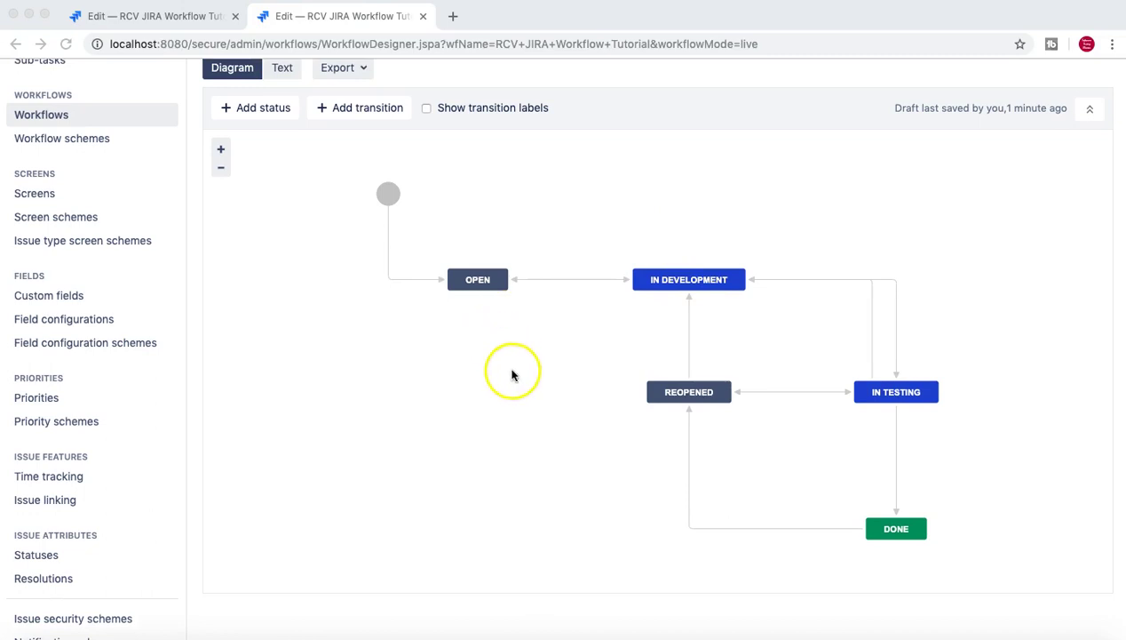
scroll(498, 294, "down", 1)
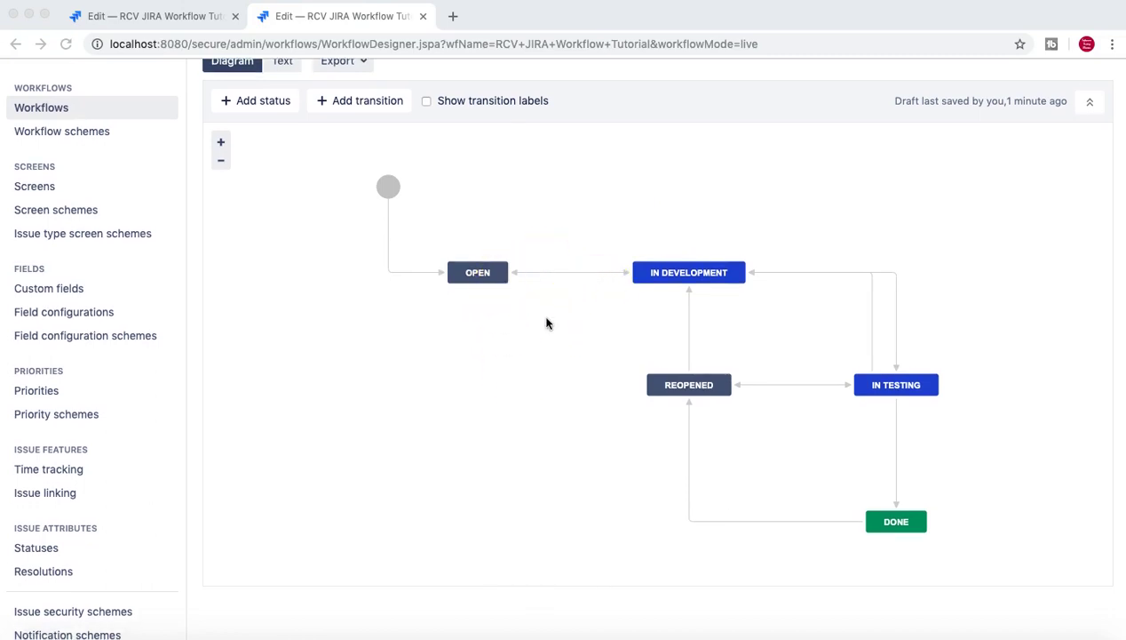
scroll(547, 323, "up", 1)
left_click(691, 273)
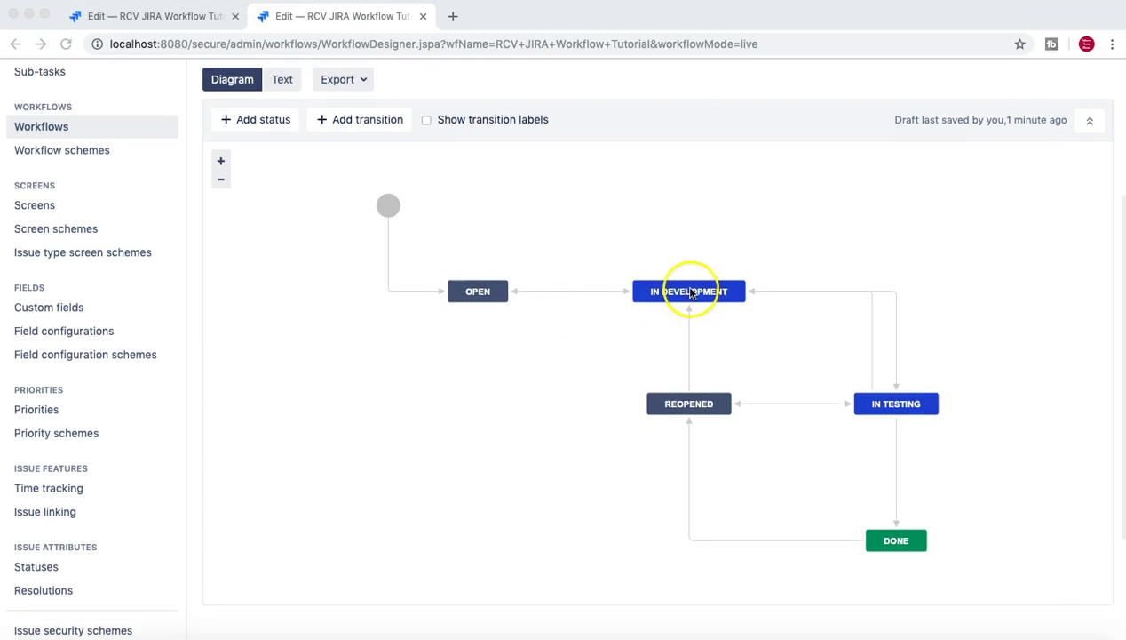
left_click(838, 295)
left_click(905, 390)
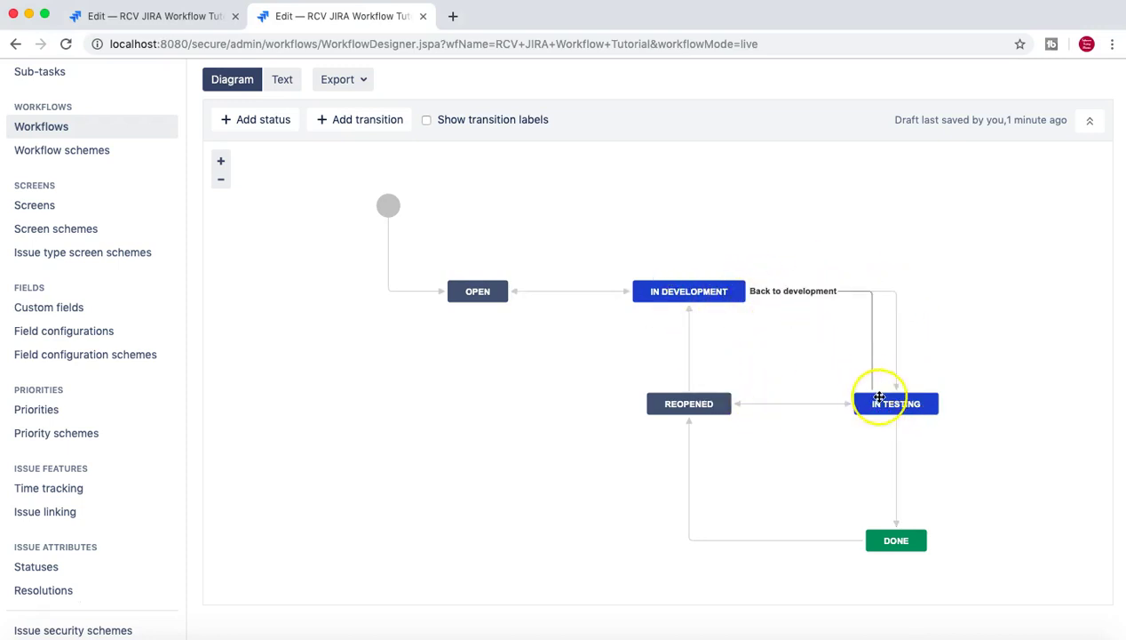
mouse_move(899, 406)
left_click(703, 411)
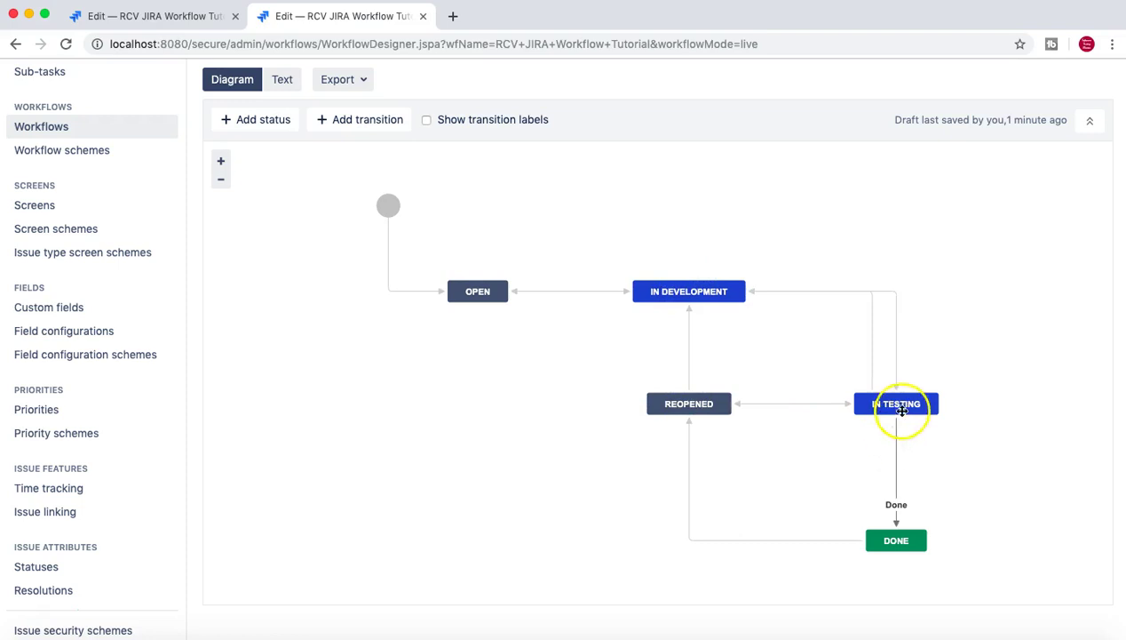
- Inspect the options of the More Work Required transition from Done to Reopened, and deselect it
mouse_move(901, 544)
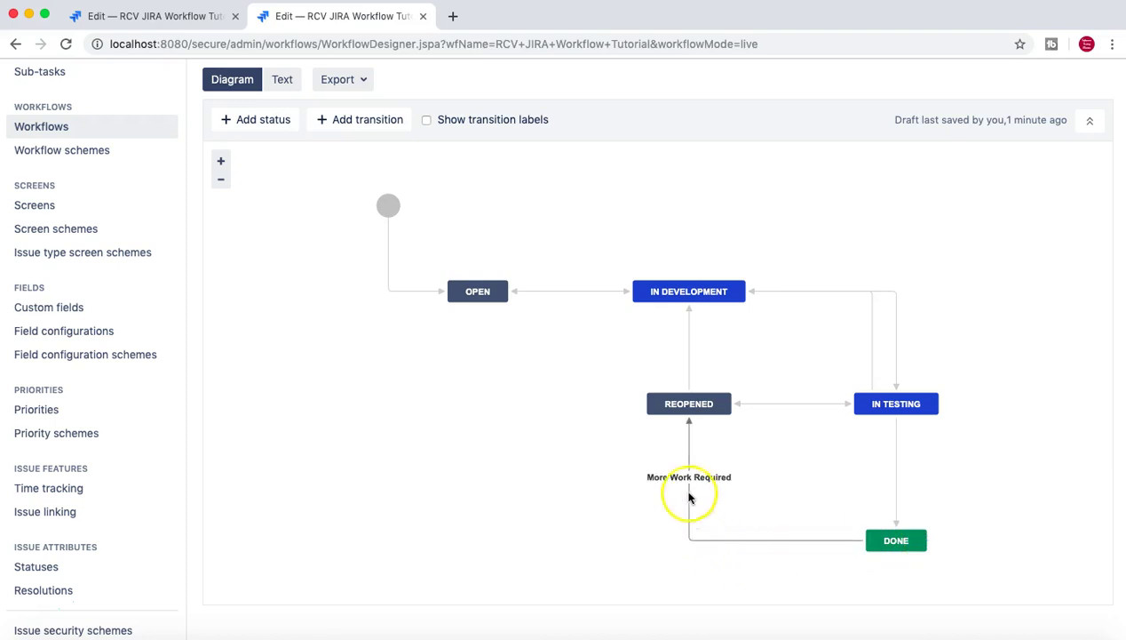
mouse_move(685, 405)
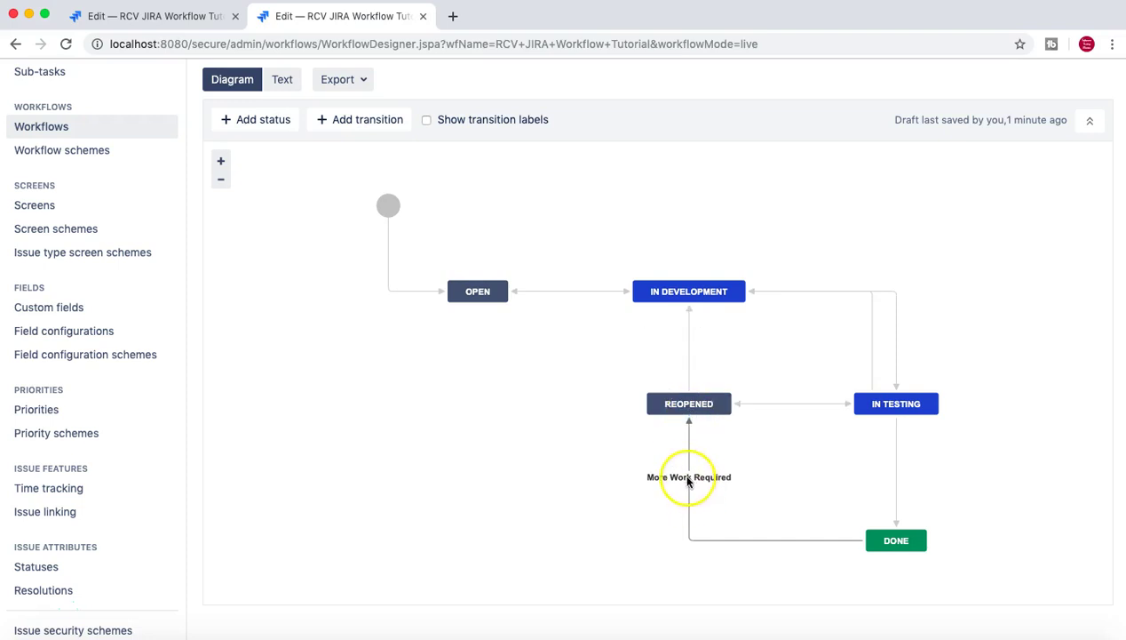
left_click(688, 478)
left_click(614, 440)
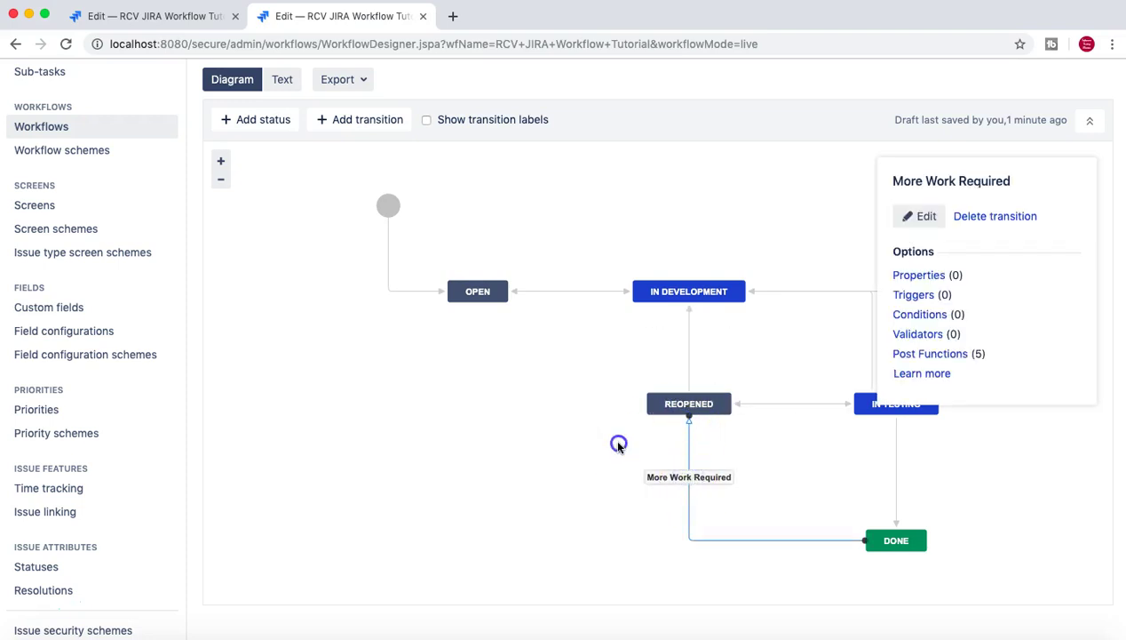
left_click(534, 466)
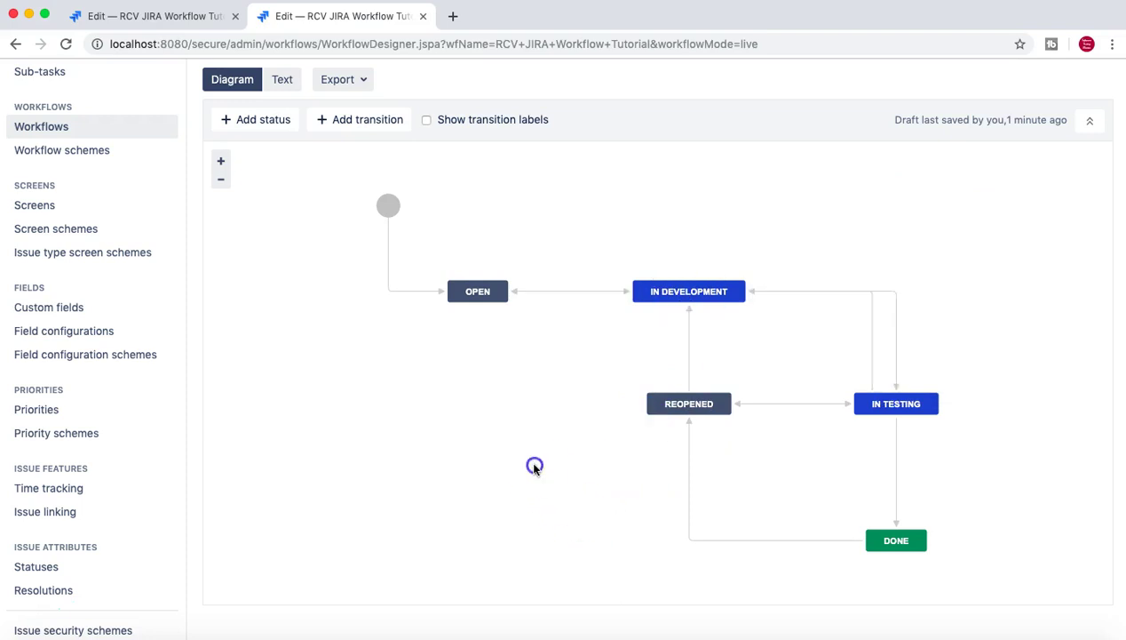
- Open the conditions of the In testing transition that leads from In Development to In Testing
scroll(534, 466, "down", 2)
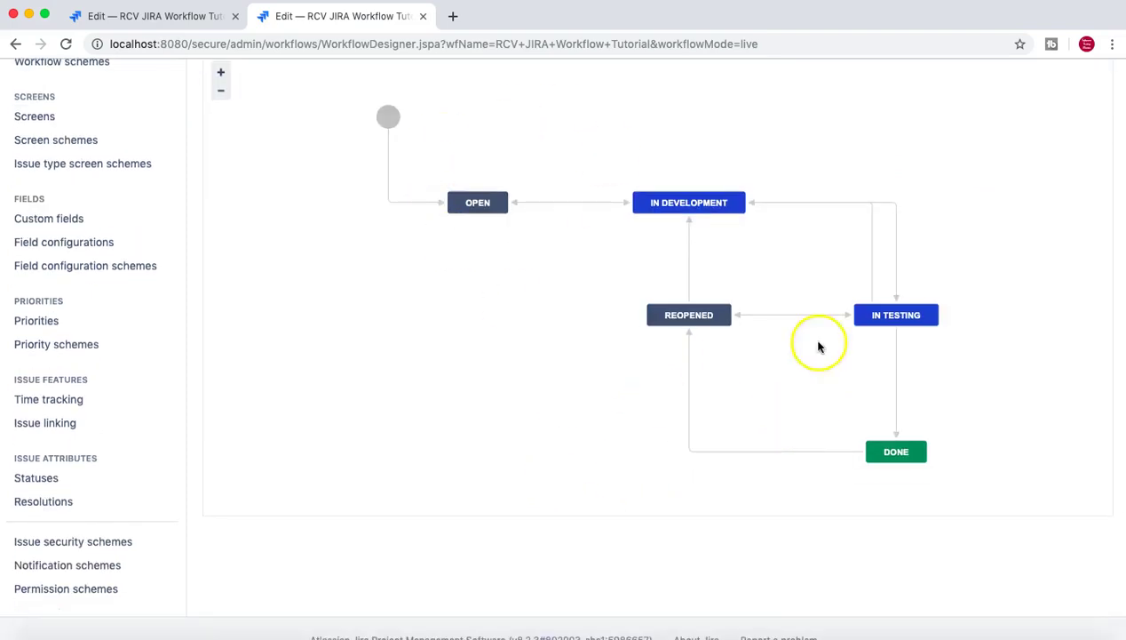
scroll(529, 373, "up", 4)
scroll(529, 373, "down", 2)
scroll(529, 373, "down", 1)
scroll(529, 373, "up", 3)
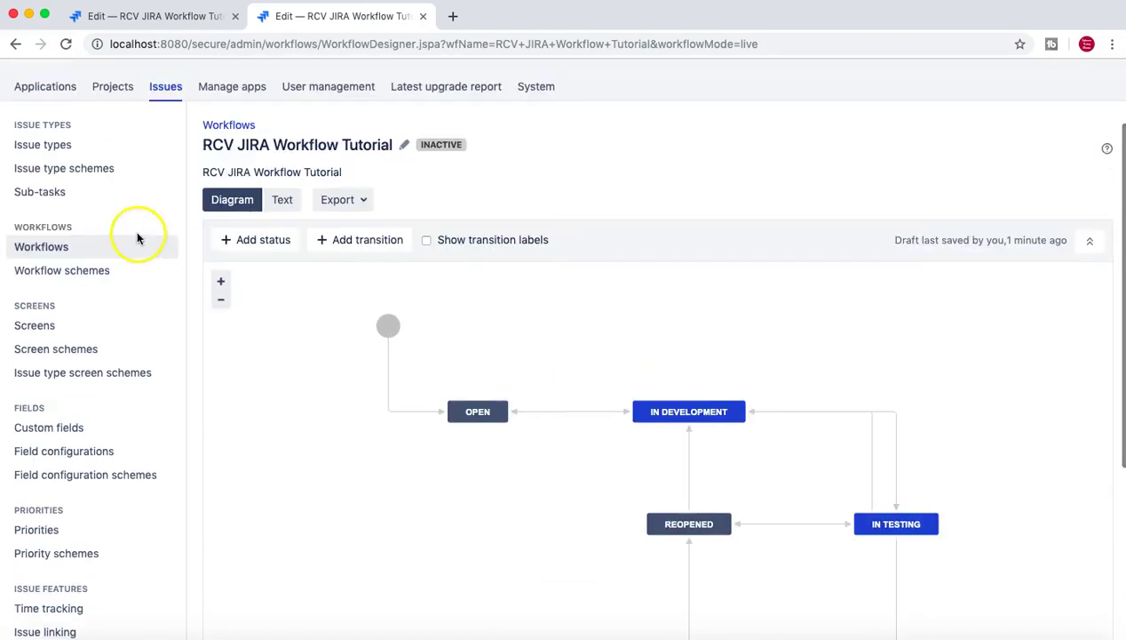
scroll(447, 291, "up", 1)
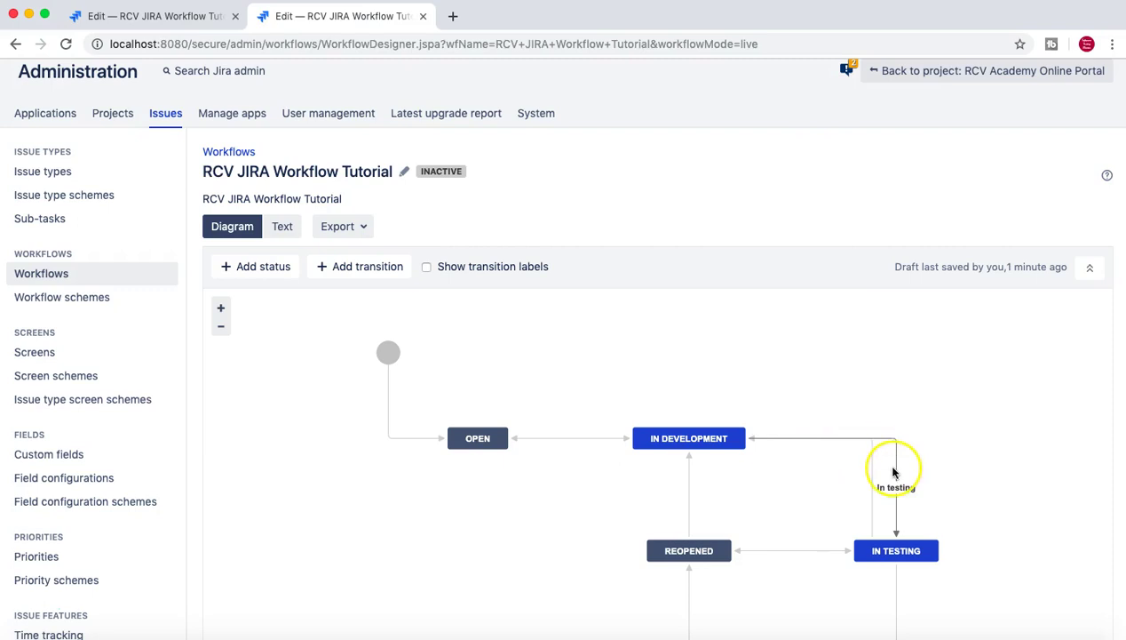
scroll(892, 467, "down", 2)
left_click(894, 373)
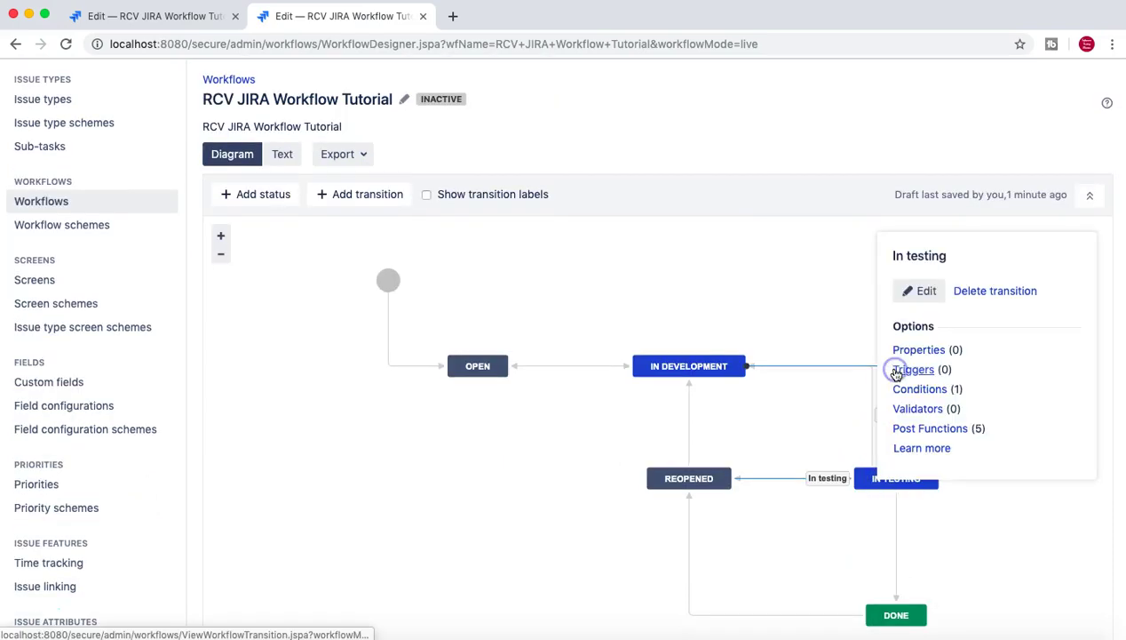
left_click(921, 388)
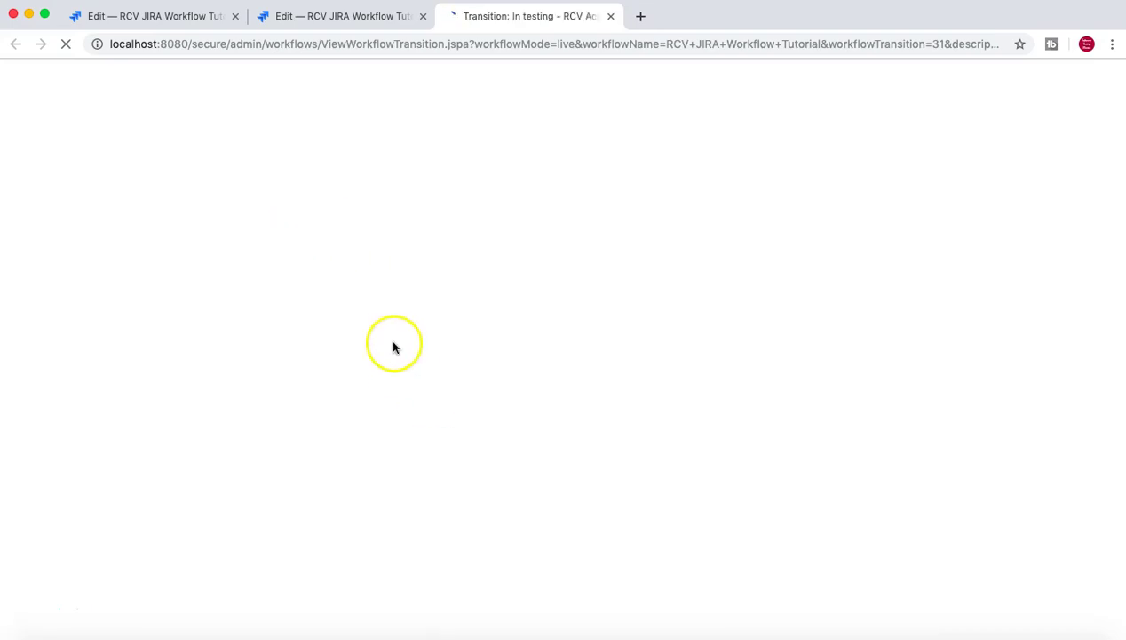
- Review the Developers group condition and the source and target statuses of the In testing transition
scroll(497, 497, "down", 2)
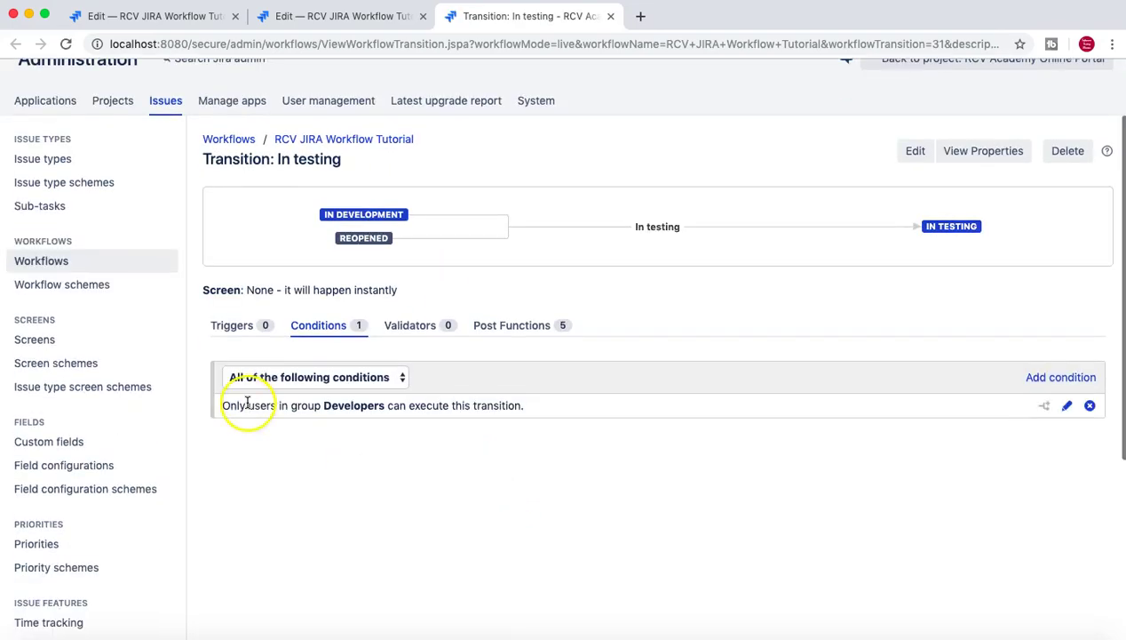
left_click_drag(247, 412, 532, 409)
left_click(449, 406)
scroll(430, 240, "up", 1)
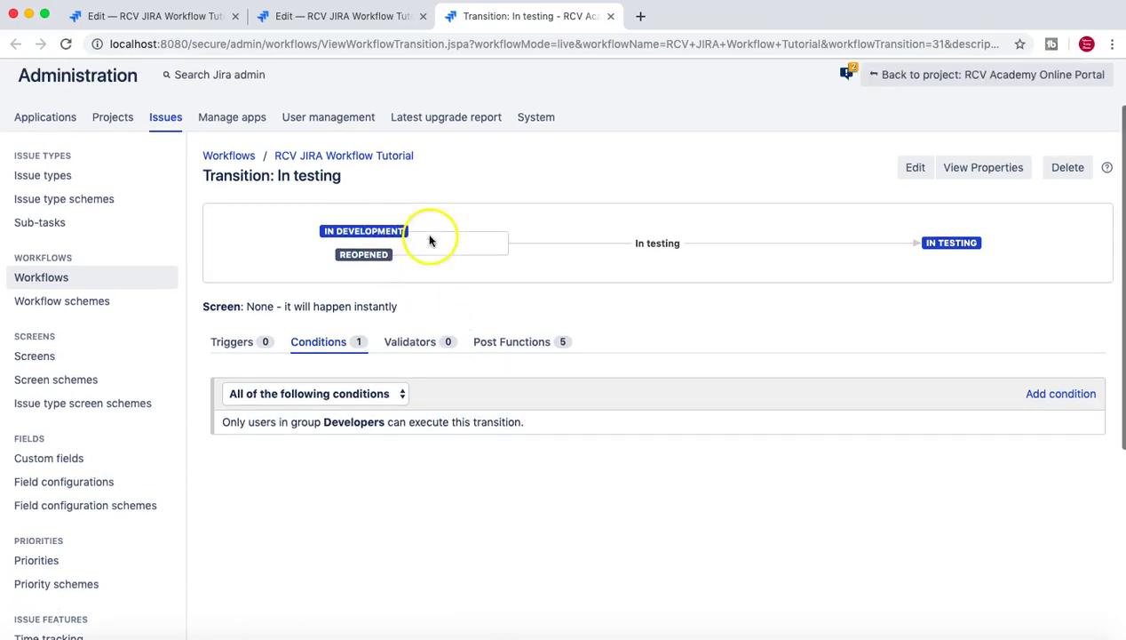
scroll(430, 240, "up", 1)
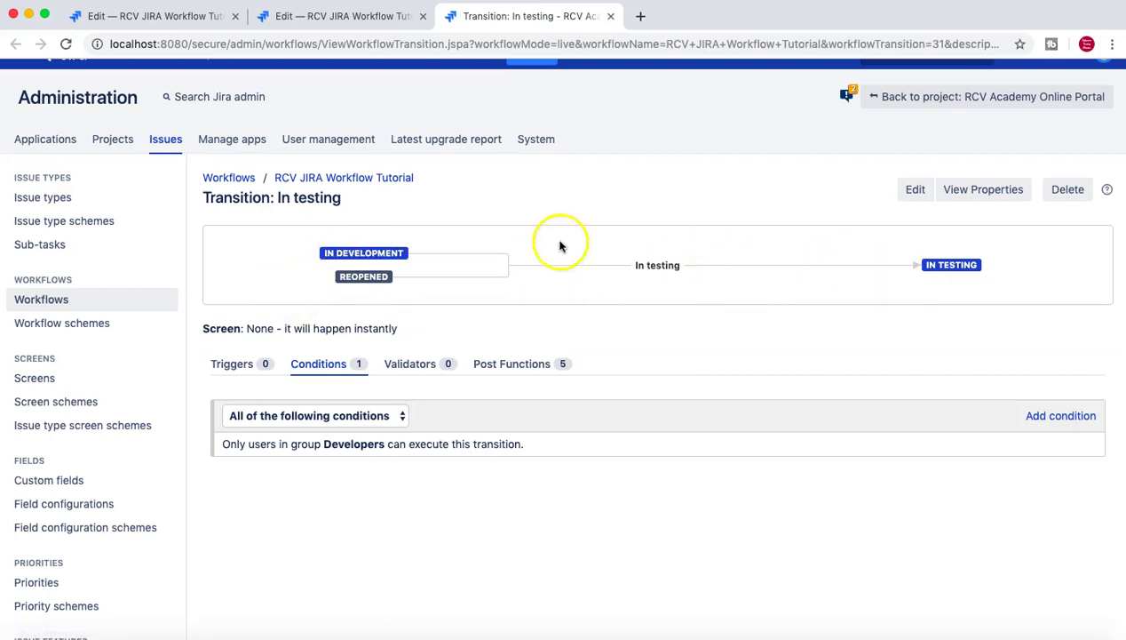
scroll(600, 253, "up", 1)
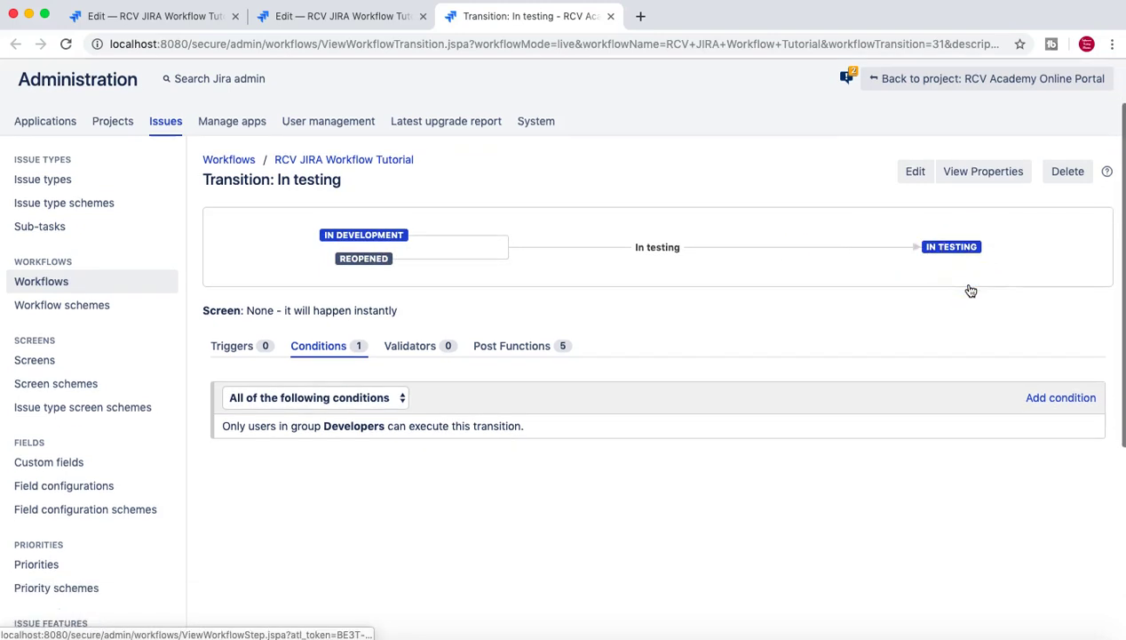
scroll(364, 531, "up", 2)
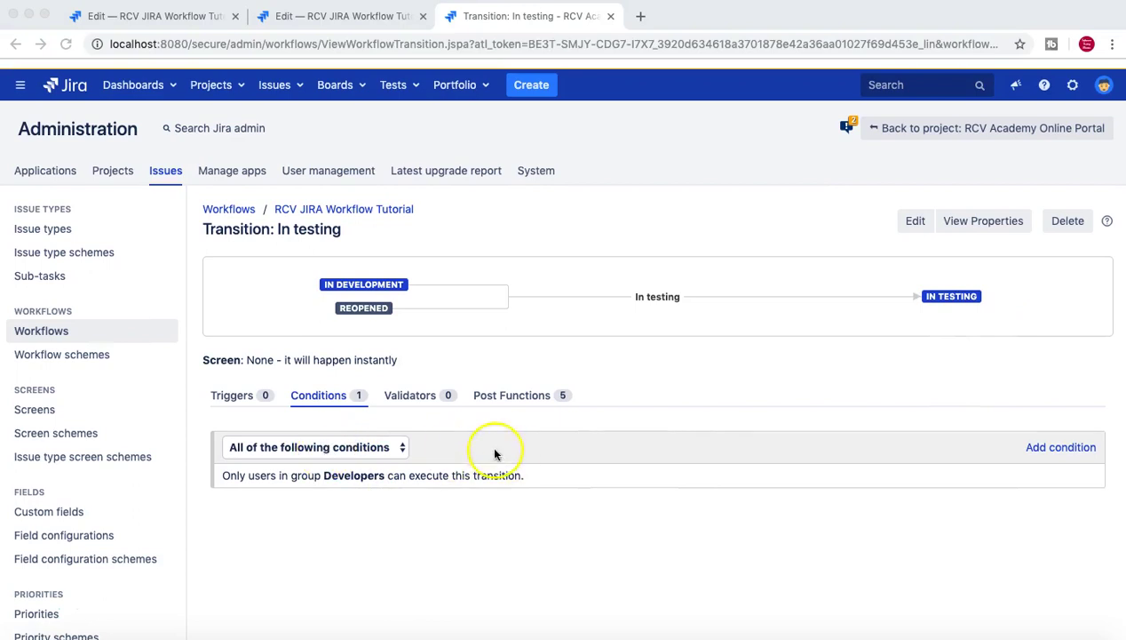
- Look through the condition types available for the In testing transition, and return to its conditions without adding one
left_click(964, 442)
left_click(1064, 447)
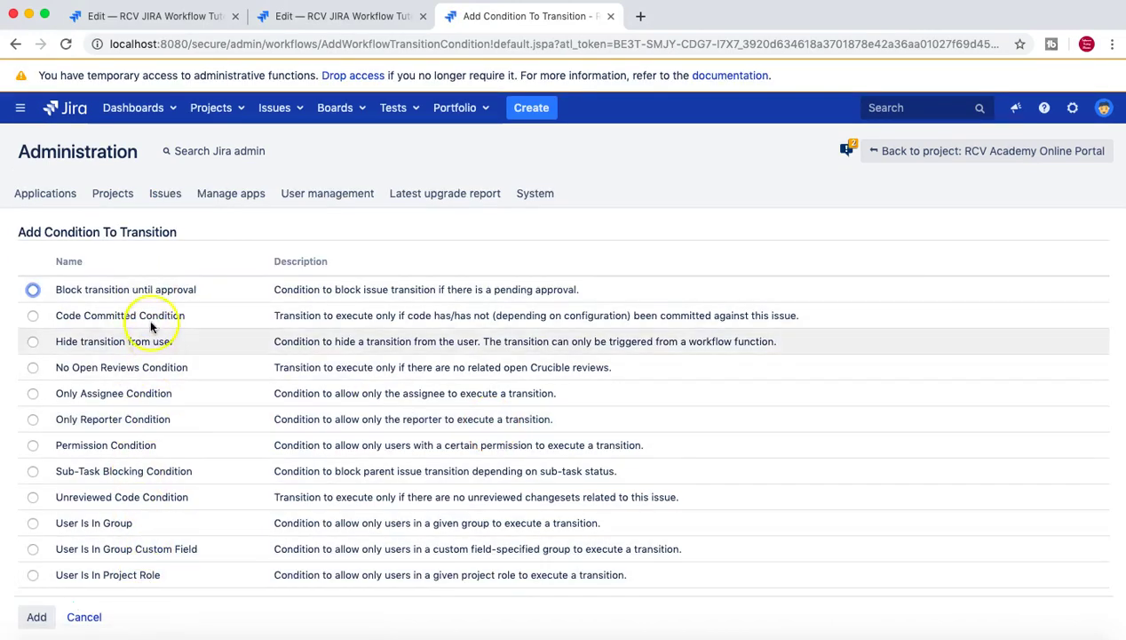
scroll(151, 433, "down", 1)
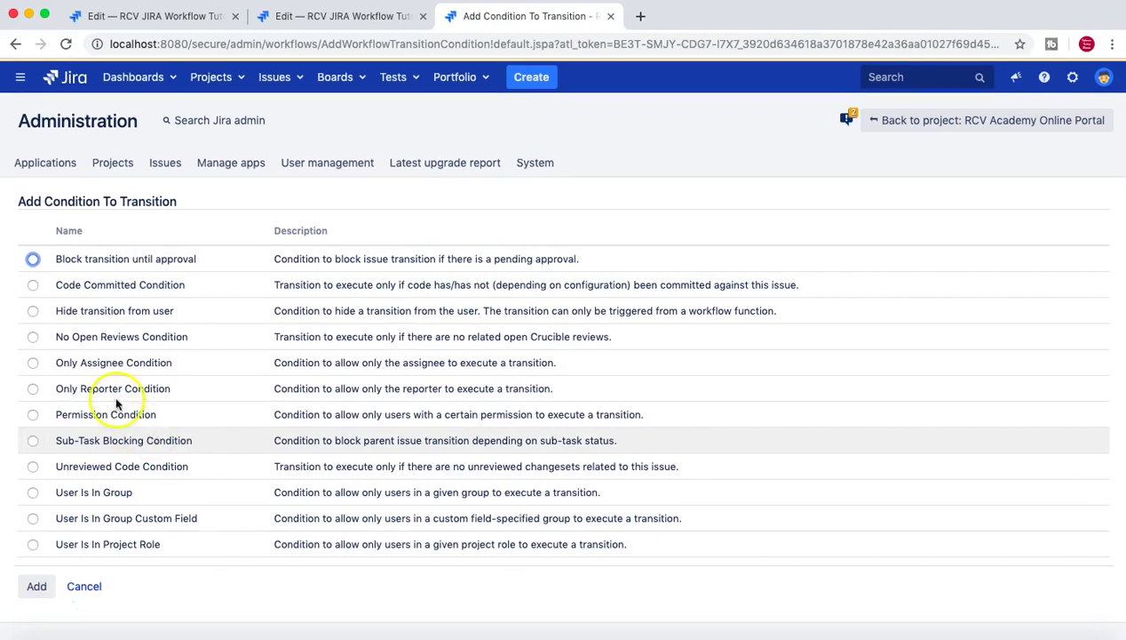
scroll(134, 372, "up", 1)
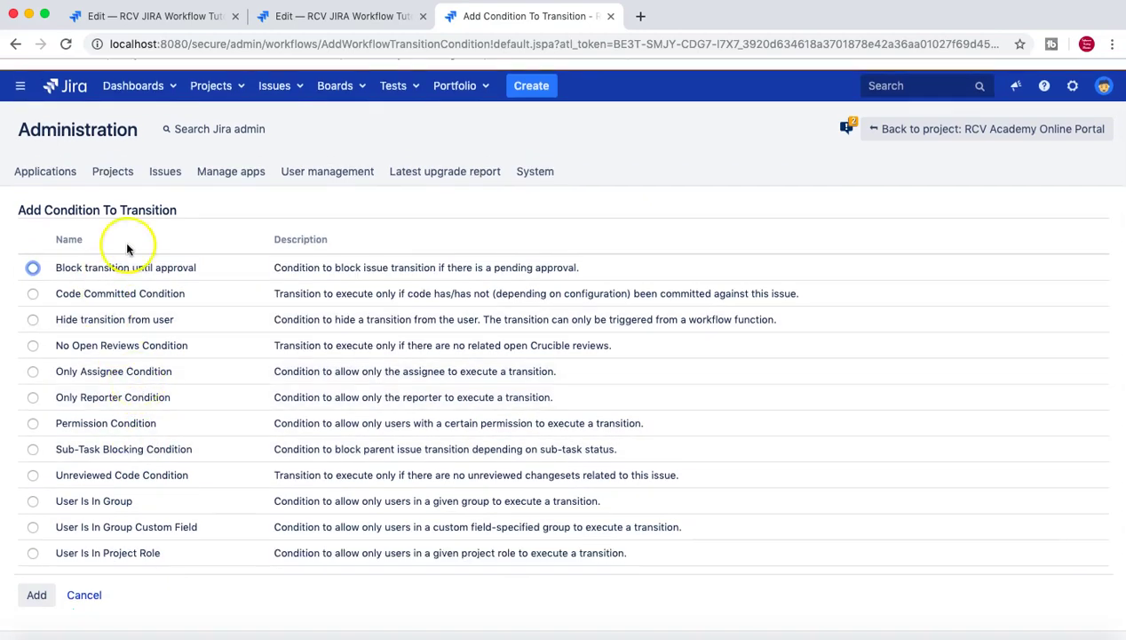
scroll(176, 314, "down", 3)
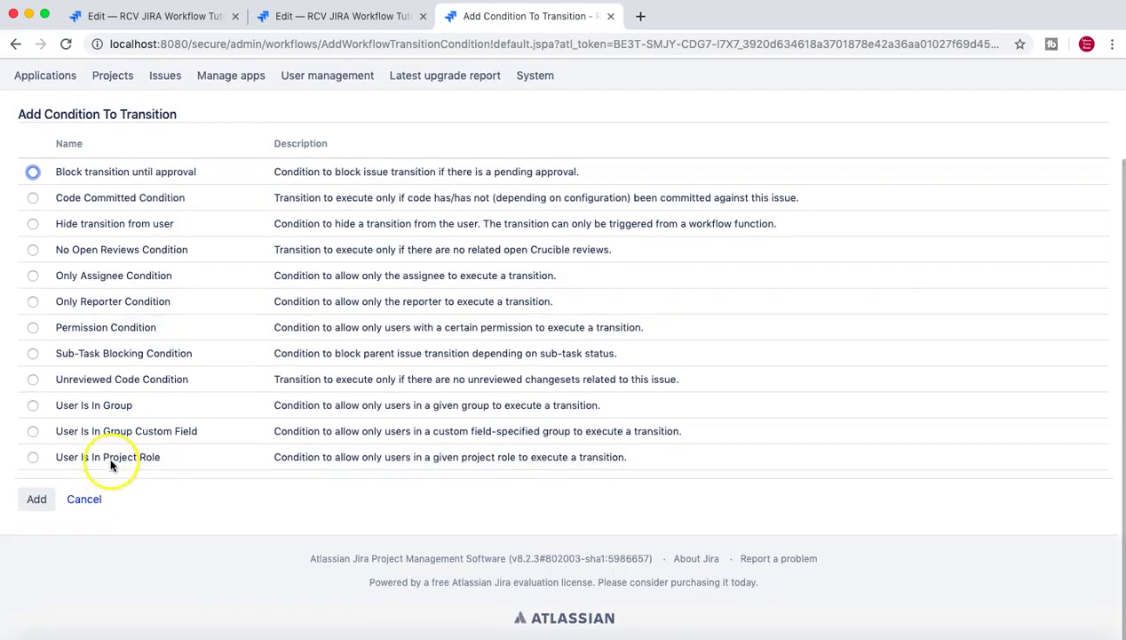
scroll(245, 251, "up", 1)
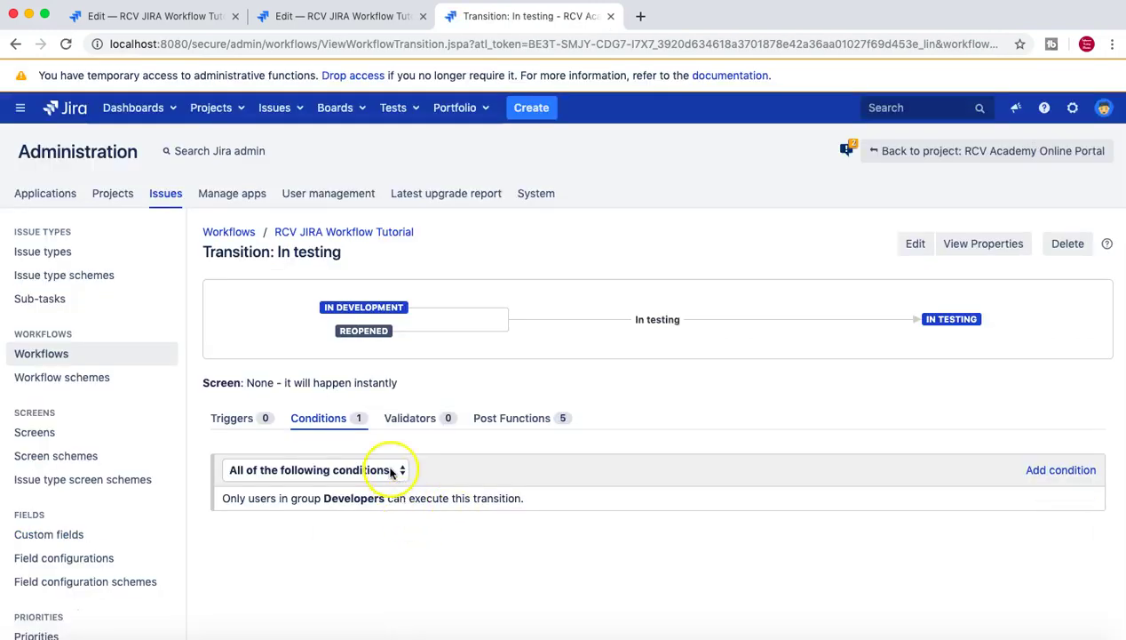
- Switch the condition matching to Any of the following conditions and back to All of the following conditions
left_click(391, 470)
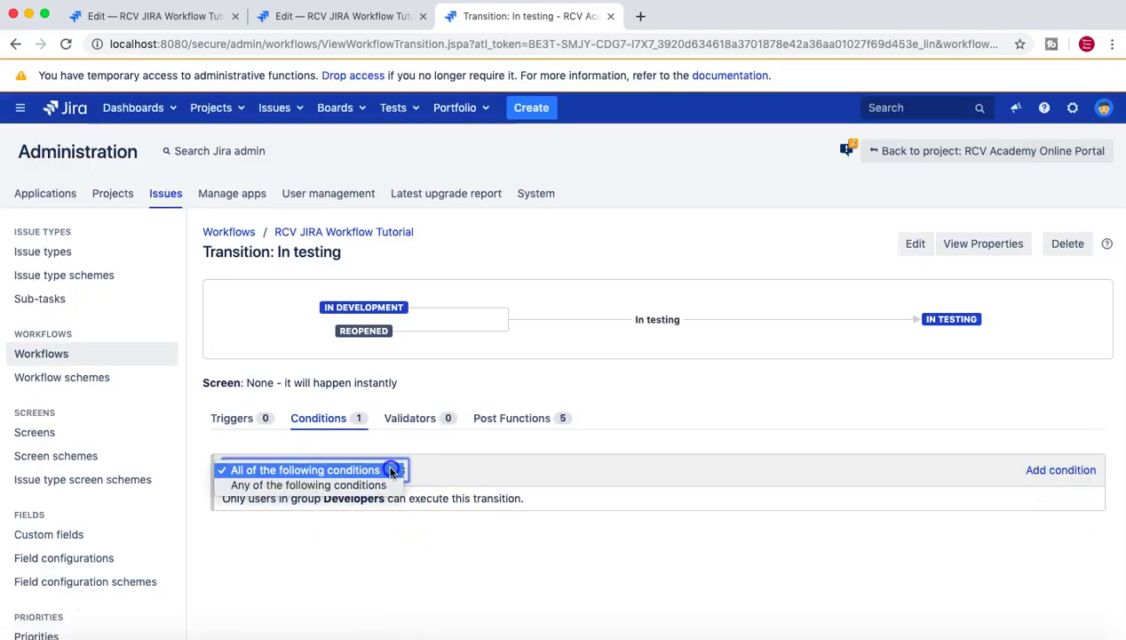
left_click(329, 485)
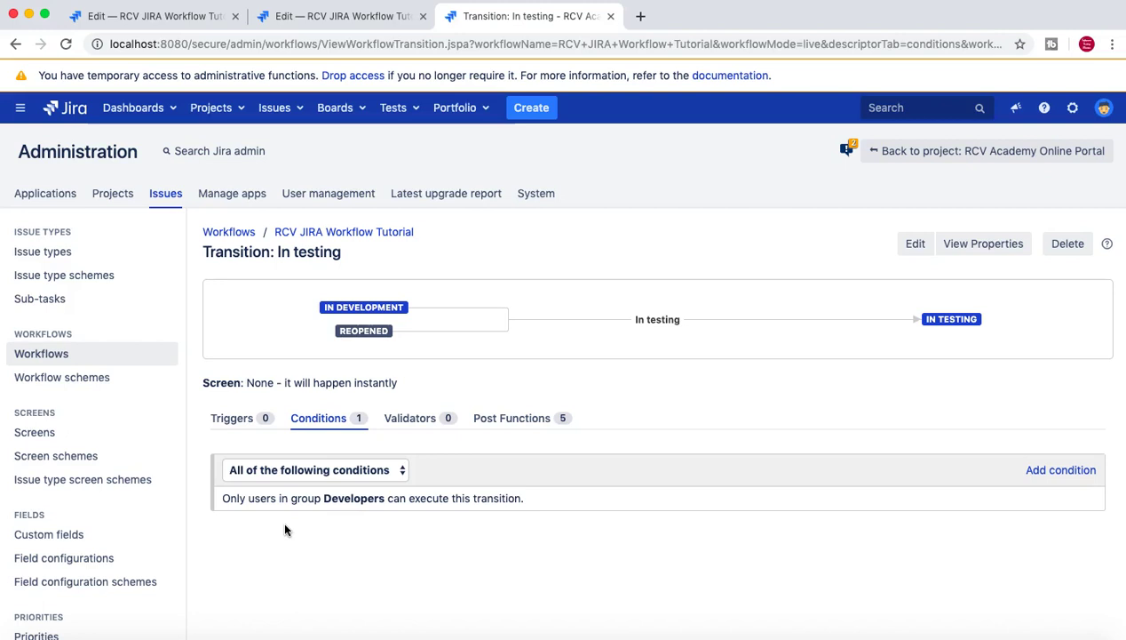
left_click(286, 471)
left_click(286, 470)
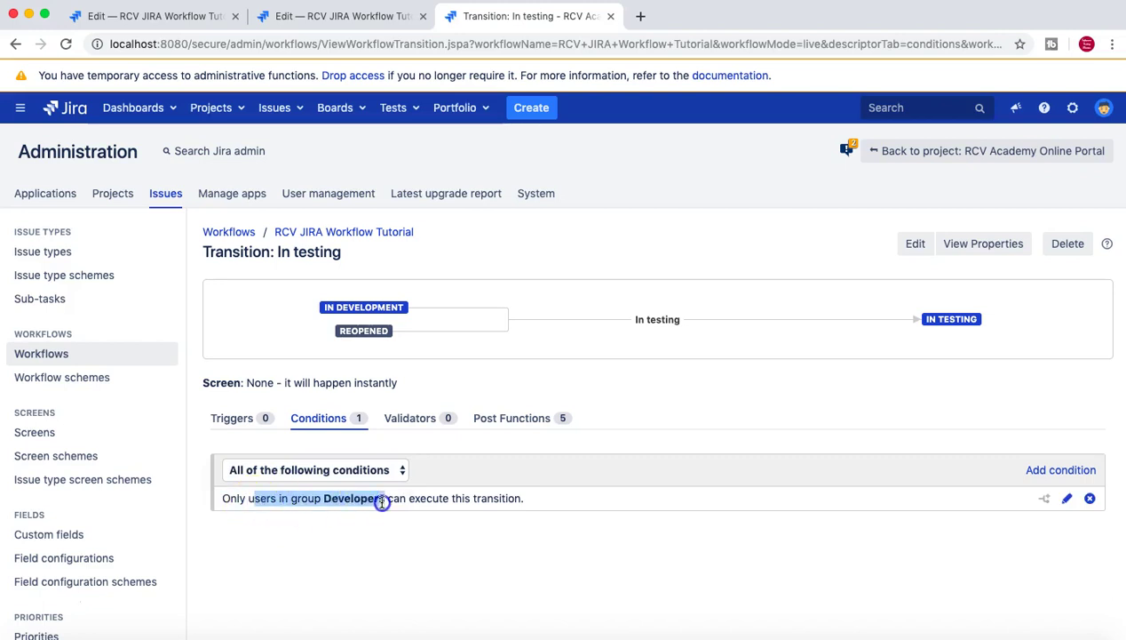
left_click(227, 518)
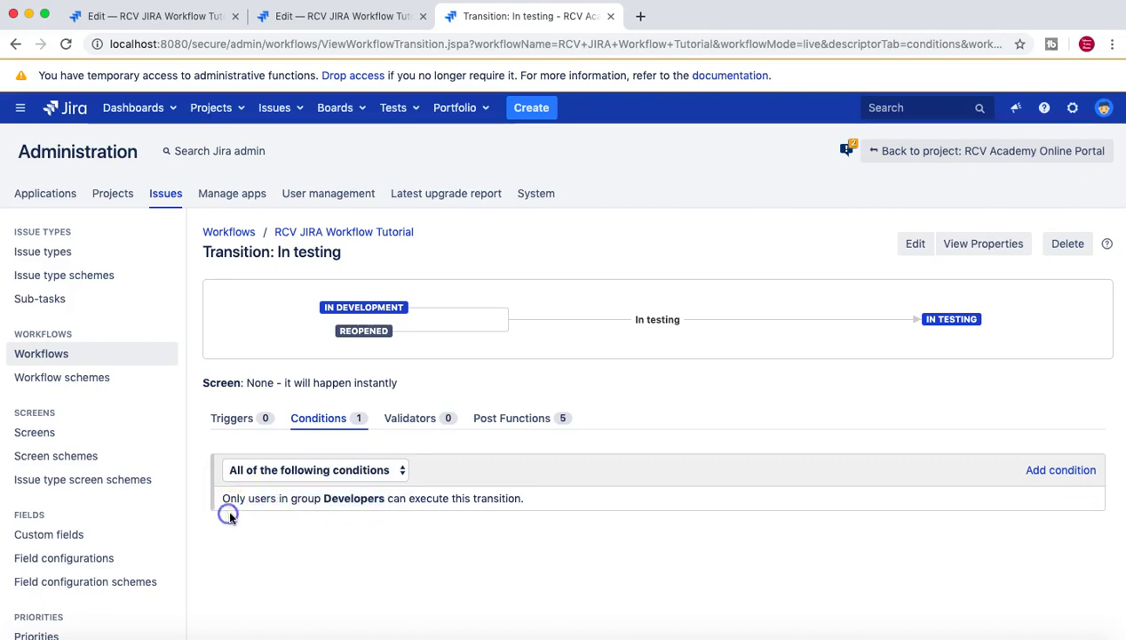
- Add the Only Reporter Condition to the In testing transition
left_click(1077, 470)
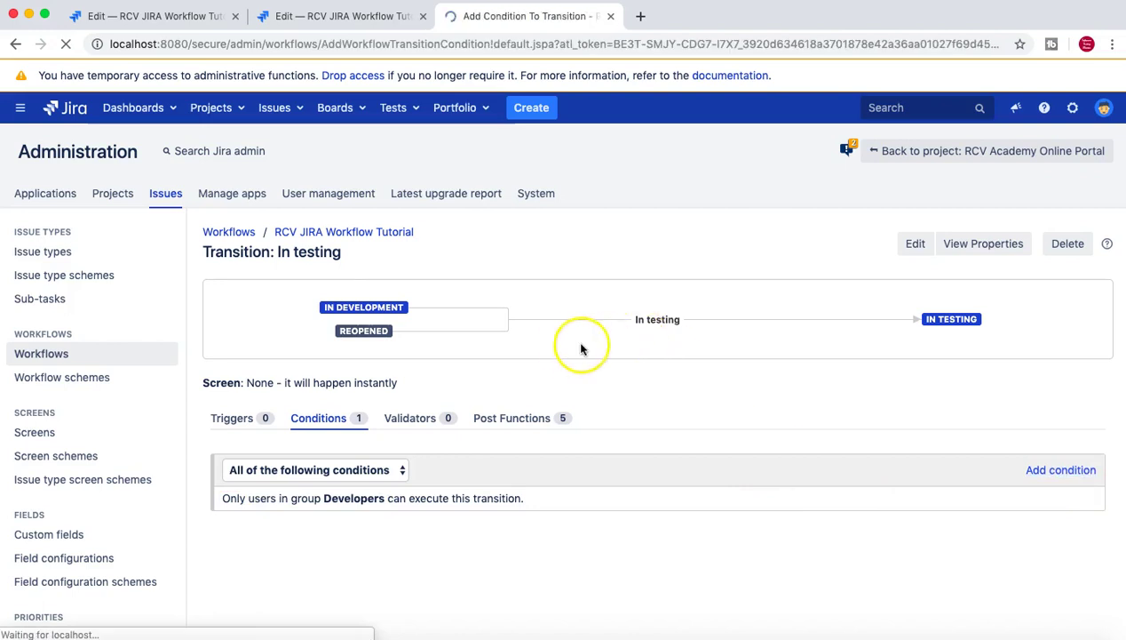
left_click(33, 419)
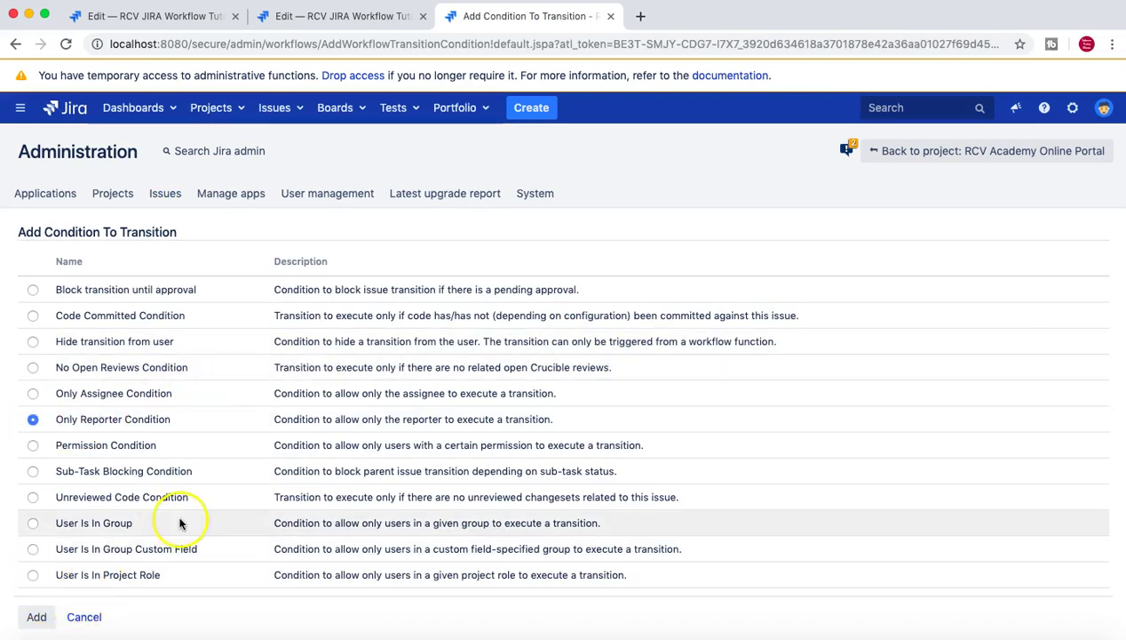
scroll(146, 520, "down", 3)
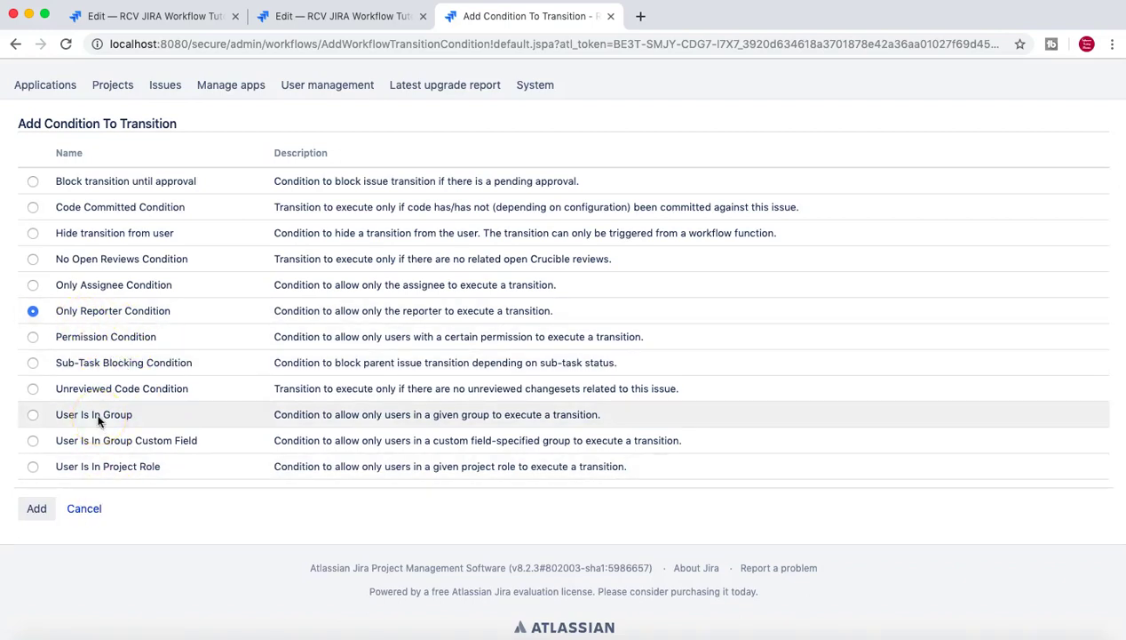
left_click(36, 507)
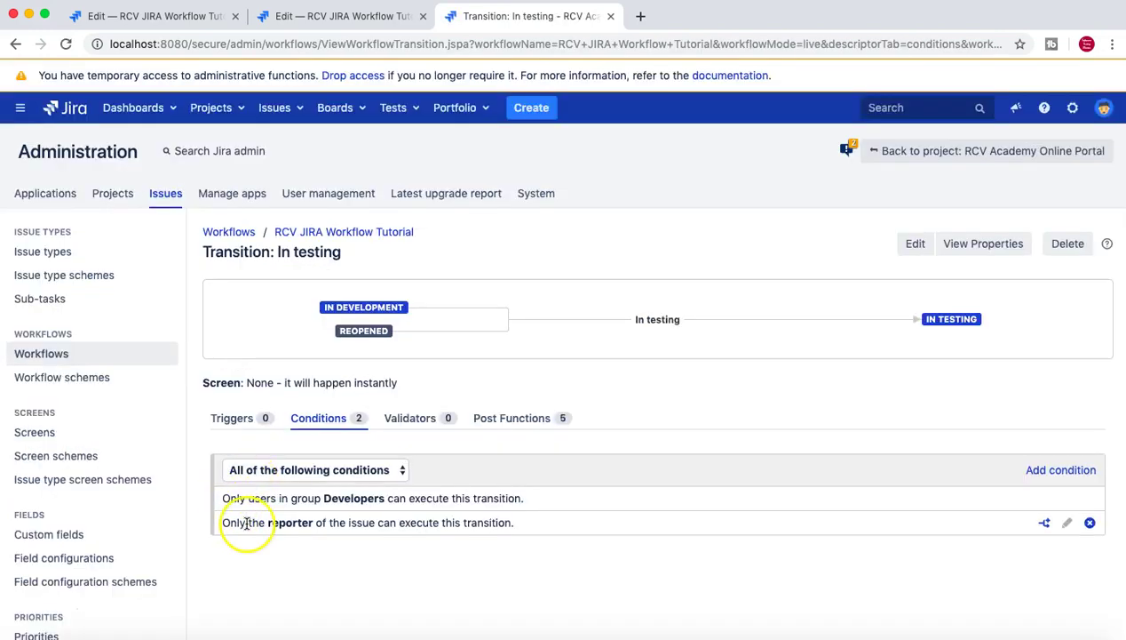
- Review the reporter condition and the Developers group condition set on the In testing transition
left_click_drag(237, 524, 535, 530)
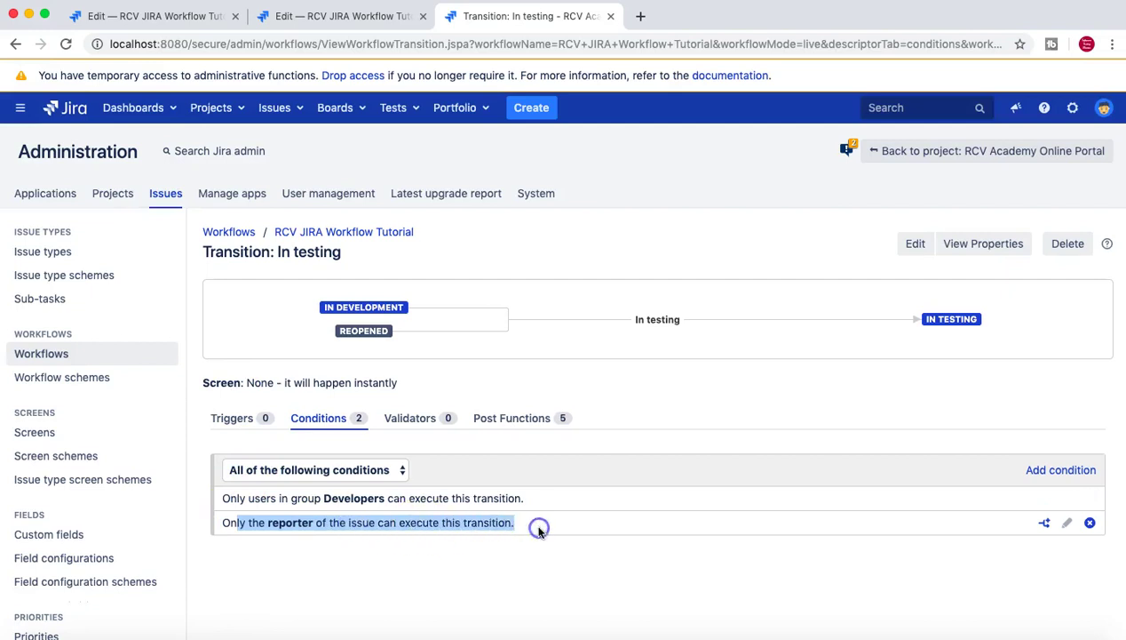
left_click_drag(227, 499, 525, 500)
left_click(525, 503)
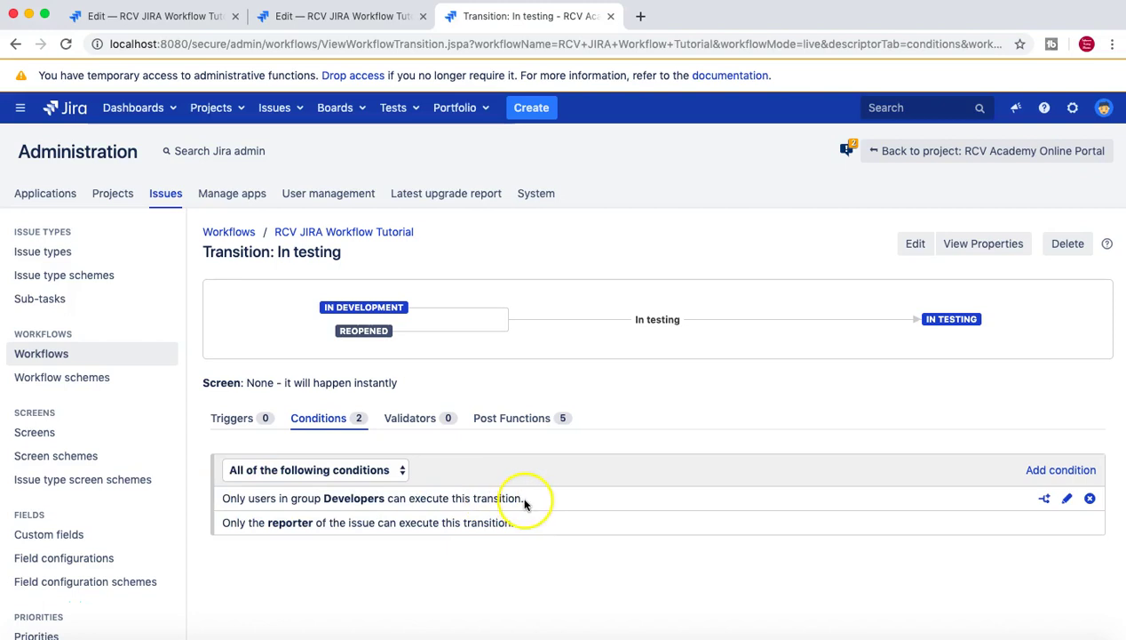